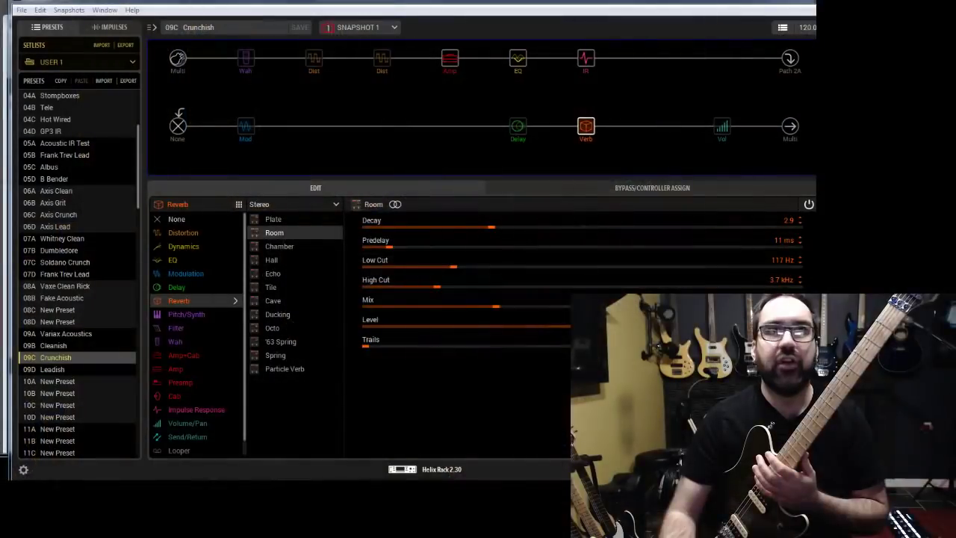
# Step: Review the Helix amp, EQ, IR and reverb blocks, then record take Helix_03 from bar 16
pyautogui.click(450, 58)
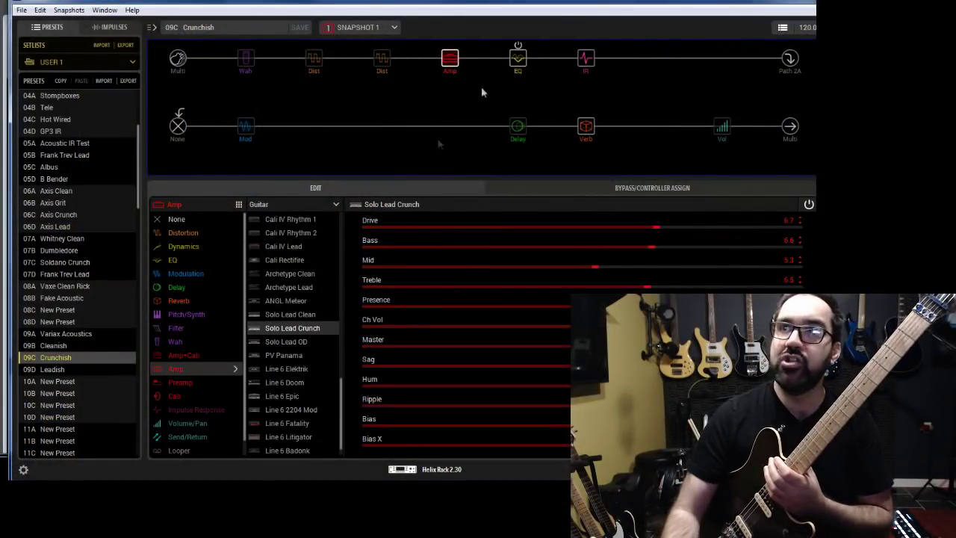
pyautogui.click(518, 58)
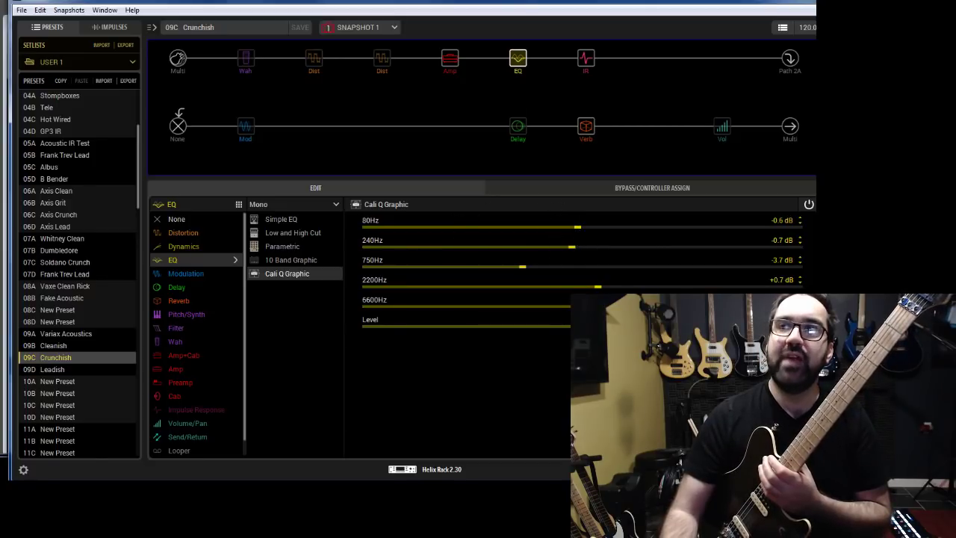
pyautogui.click(586, 60)
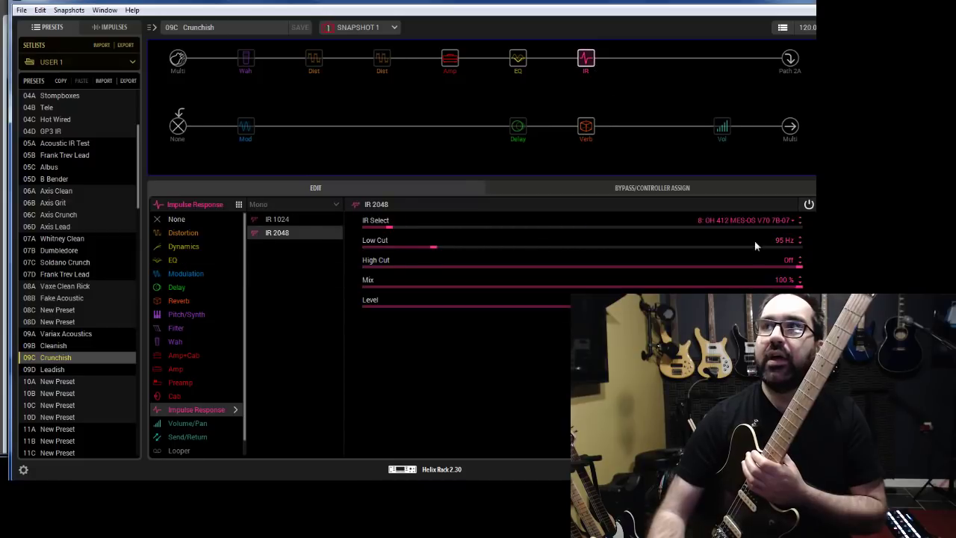
pyautogui.click(589, 135)
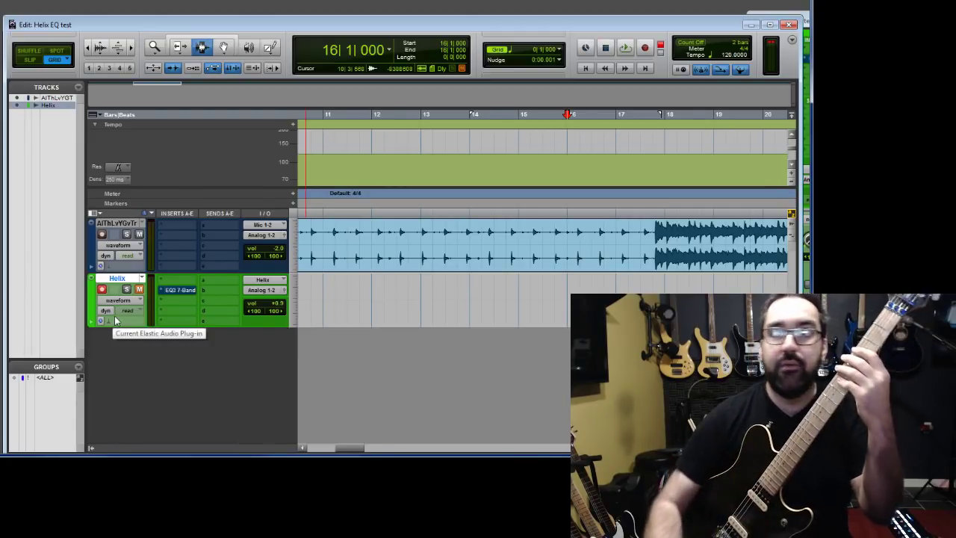
pyautogui.hotkey('ctrl', 'space')
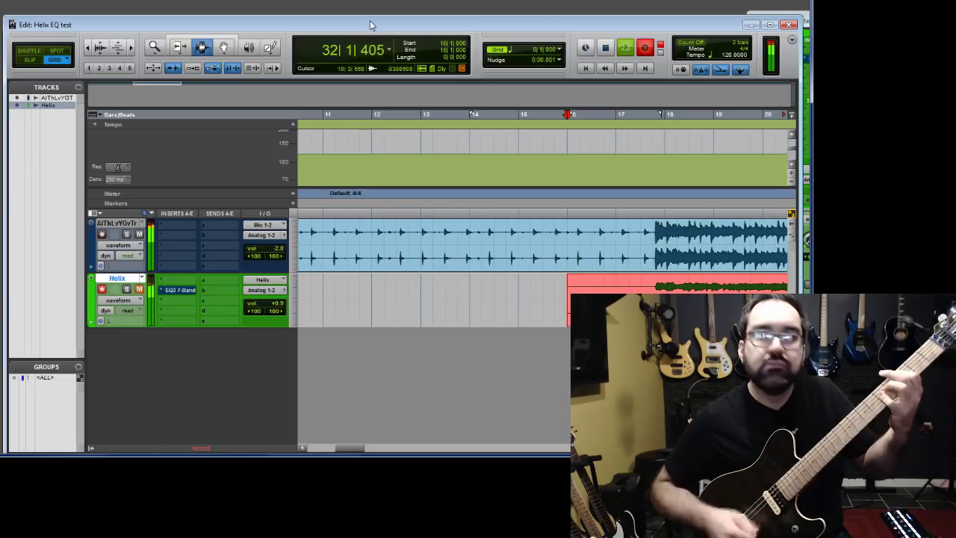
pyautogui.press('space')
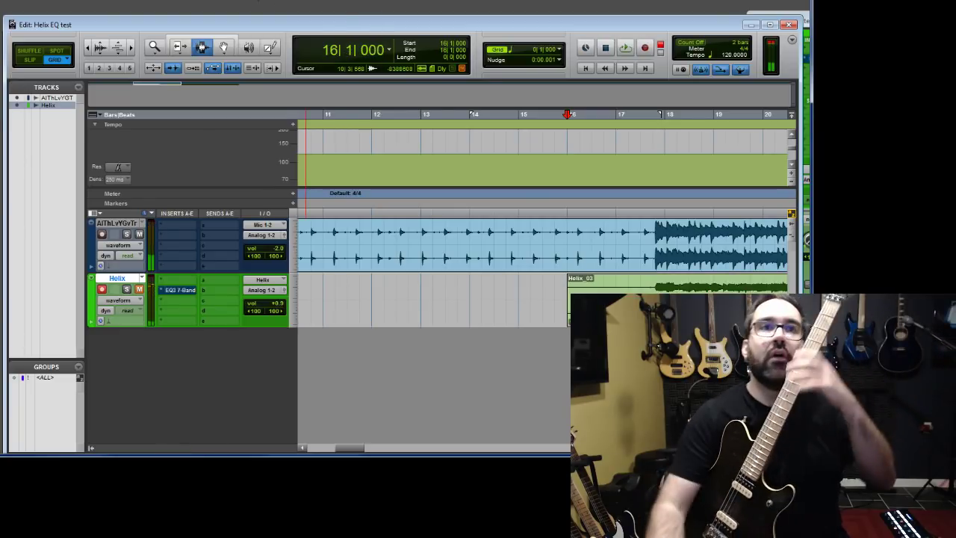
# Step: Disarm the Helix track, play back Helix_03 against the reference, then set playback start to bar 17 beat 4
pyautogui.click(630, 131)
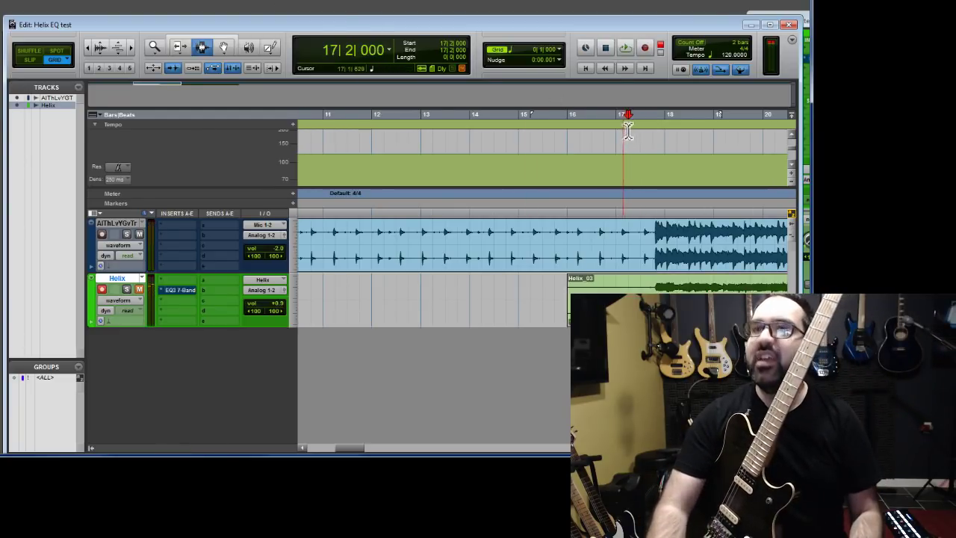
pyautogui.hotkey('ctrl', '[')
pyautogui.hotkey('ctrl', '[')
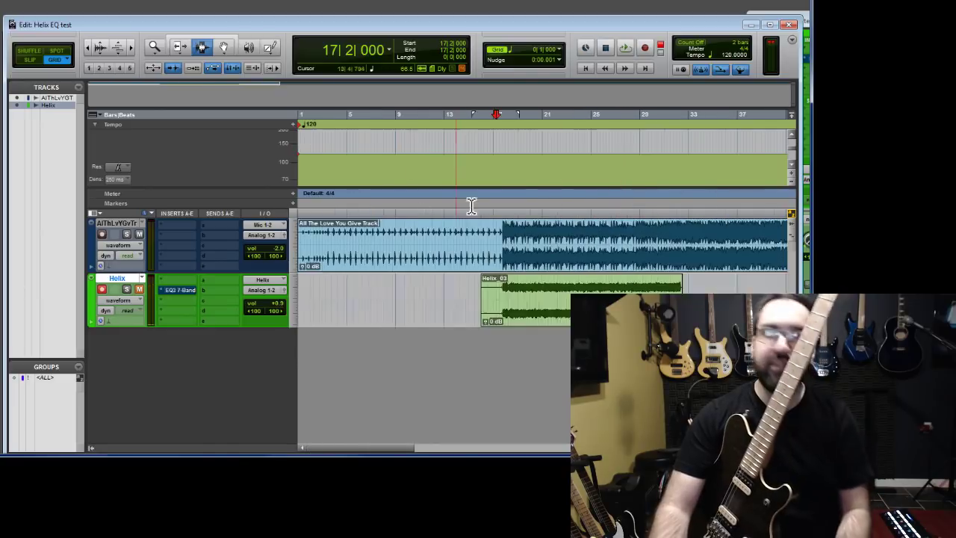
pyautogui.click(102, 289)
pyautogui.press('space')
pyautogui.hotkey('ctrl', ']')
pyautogui.hotkey('ctrl', ']')
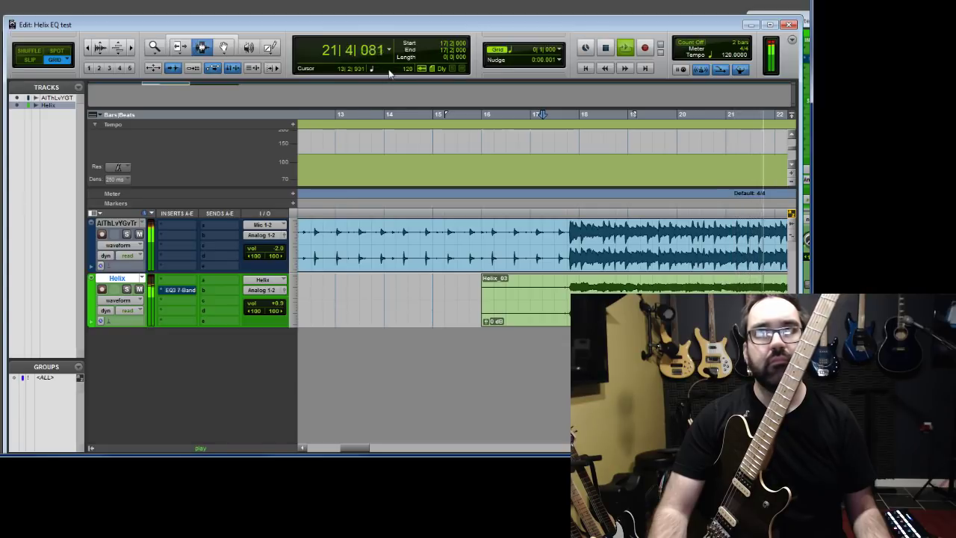
pyautogui.press('space')
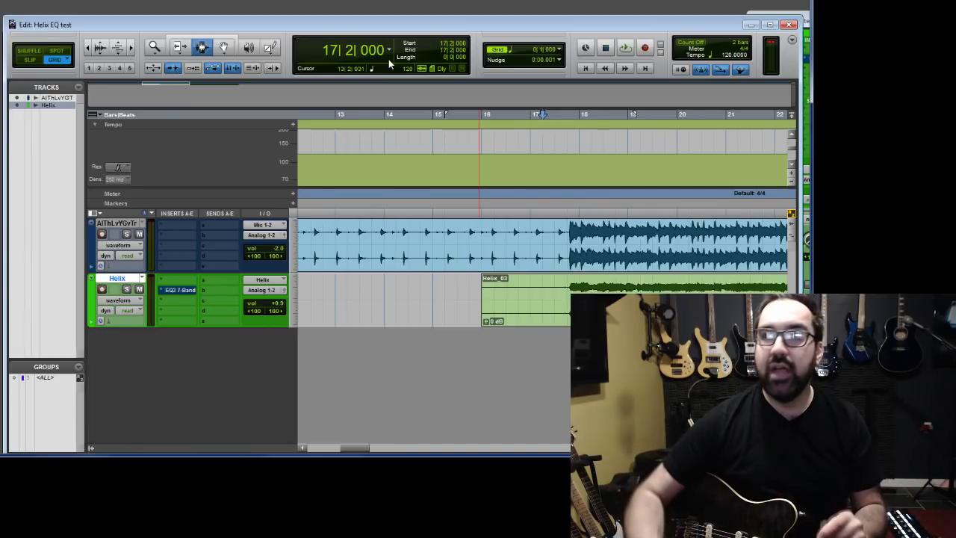
pyautogui.click(570, 127)
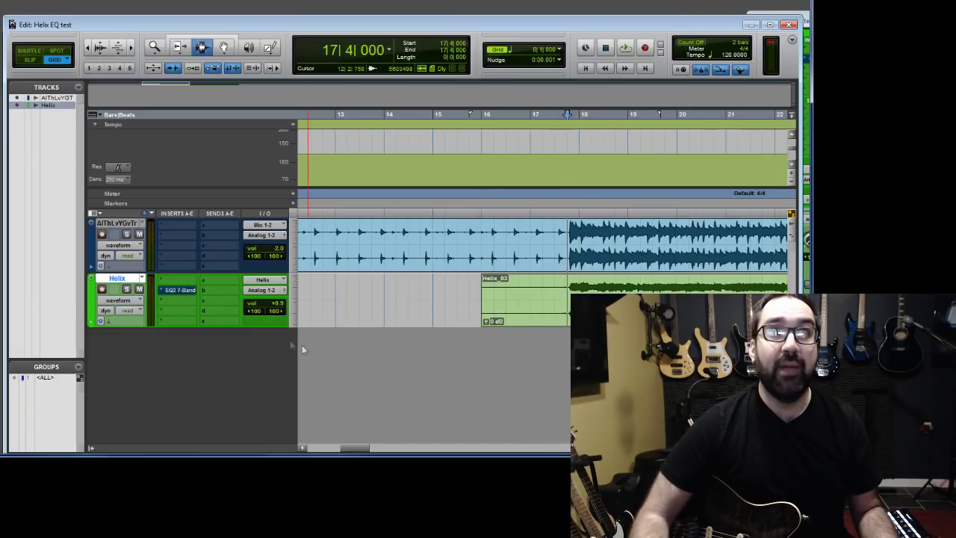
# Step: Open the Helix track's EQ3 7-Band, take it out of bypass, and audition the take flat
pyautogui.click(183, 291)
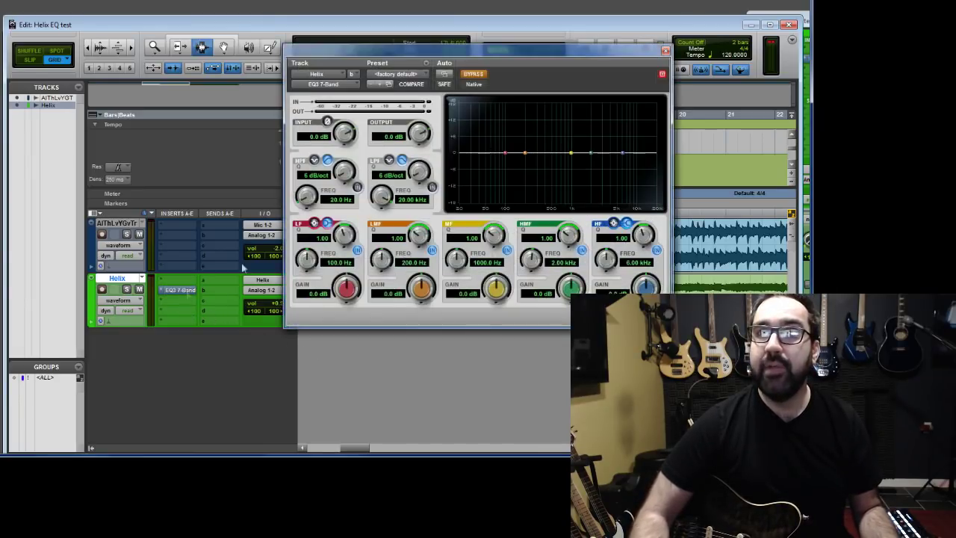
pyautogui.moveTo(479, 53); pyautogui.dragTo(480, 106)
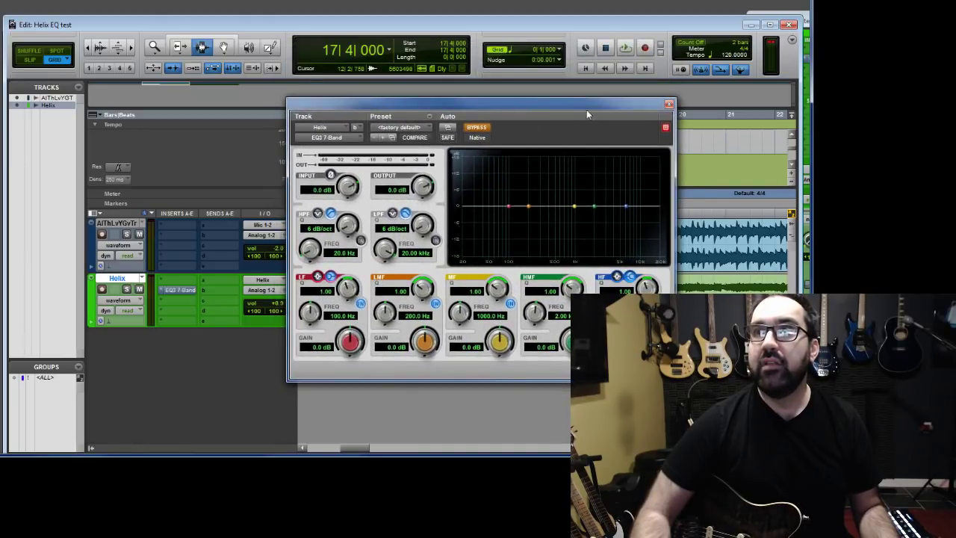
pyautogui.moveTo(523, 105); pyautogui.dragTo(444, 135)
pyautogui.click(446, 139)
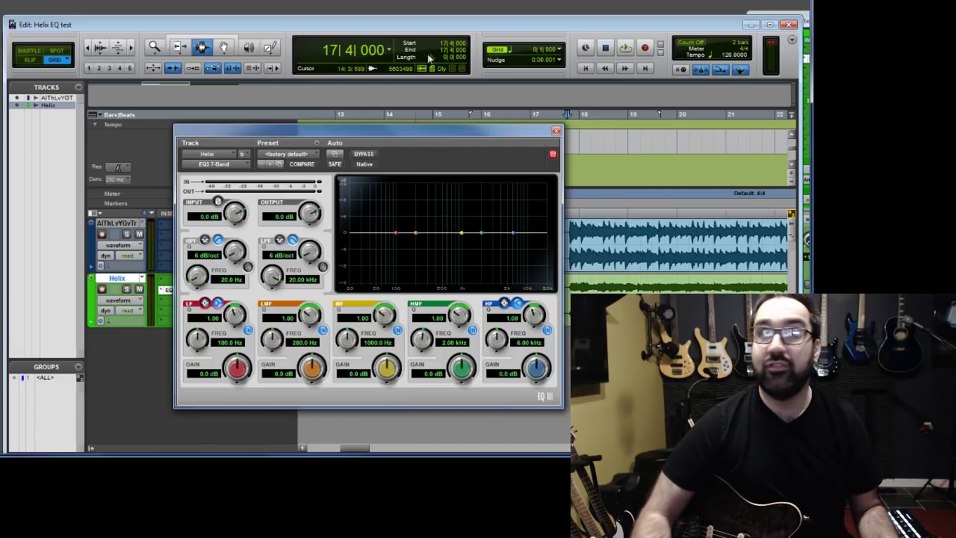
pyautogui.press('space')
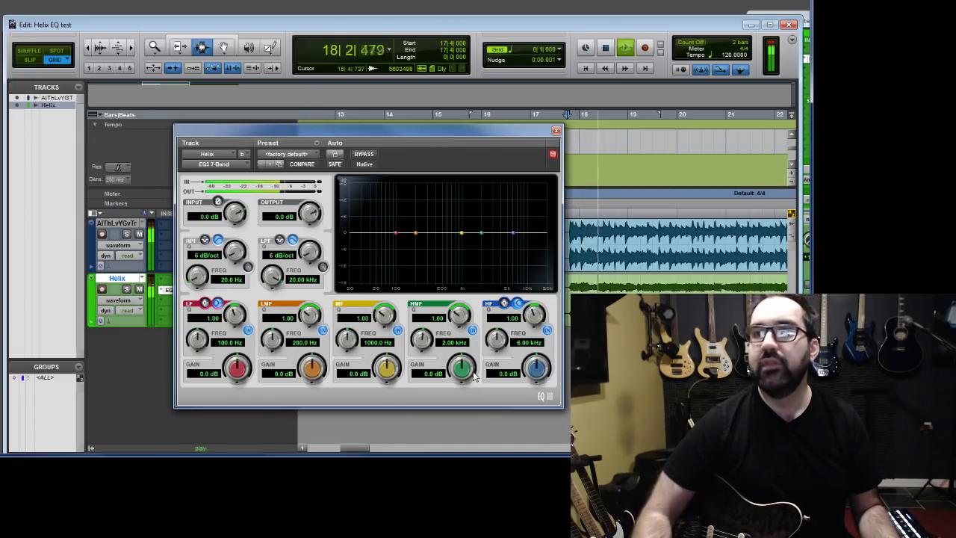
pyautogui.press('space')
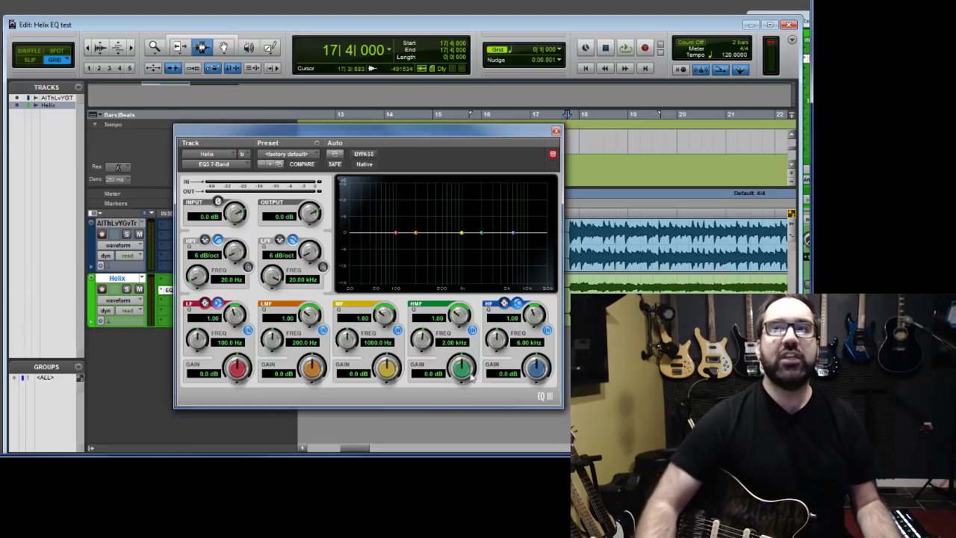
# Step: Boost the EQ3 high-mid band to 11.7 dB and narrow its Q to hunt for a resonance
pyautogui.moveTo(407, 132); pyautogui.dragTo(372, 108)
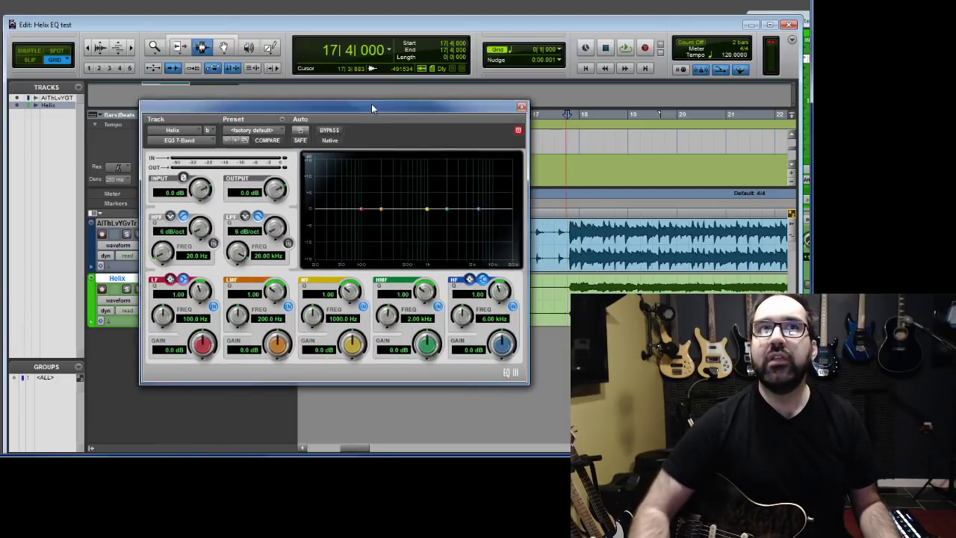
pyautogui.moveTo(422, 350); pyautogui.dragTo(431, 270)
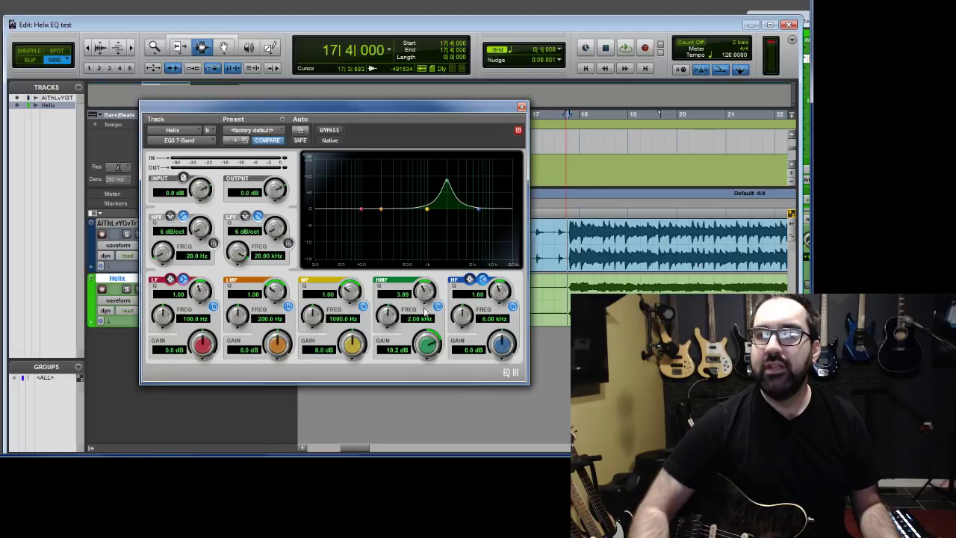
pyautogui.moveTo(426, 349); pyautogui.dragTo(426, 345)
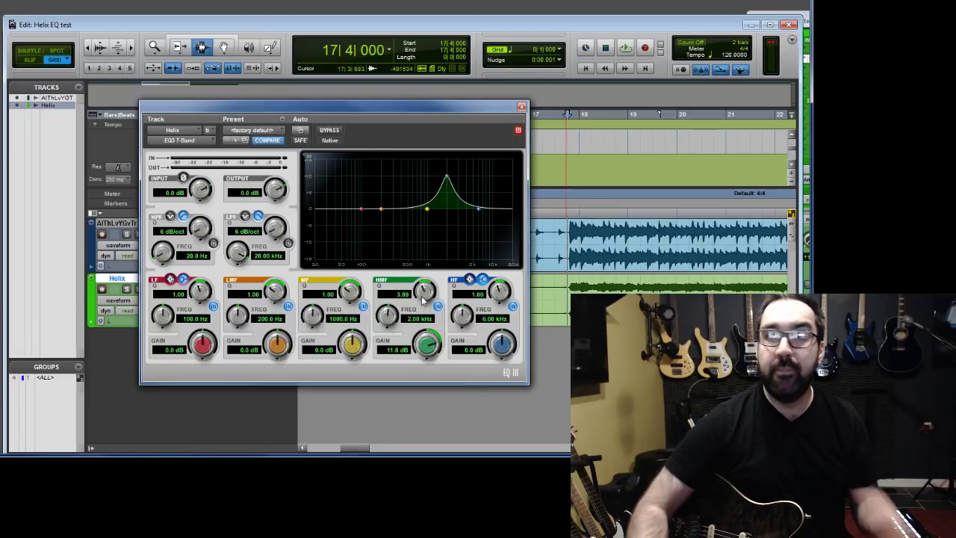
pyautogui.moveTo(423, 299); pyautogui.dragTo(423, 293)
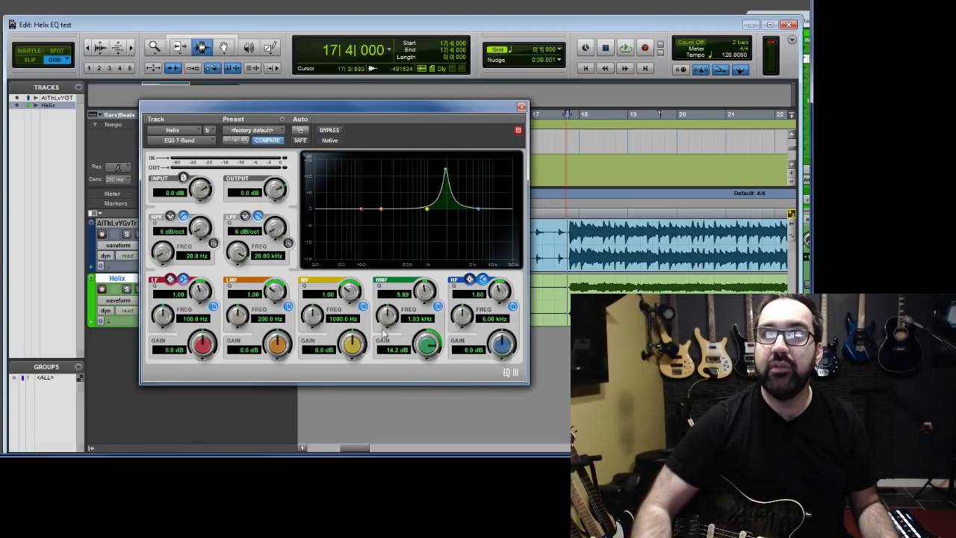
pyautogui.moveTo(383, 333); pyautogui.dragTo(387, 321)
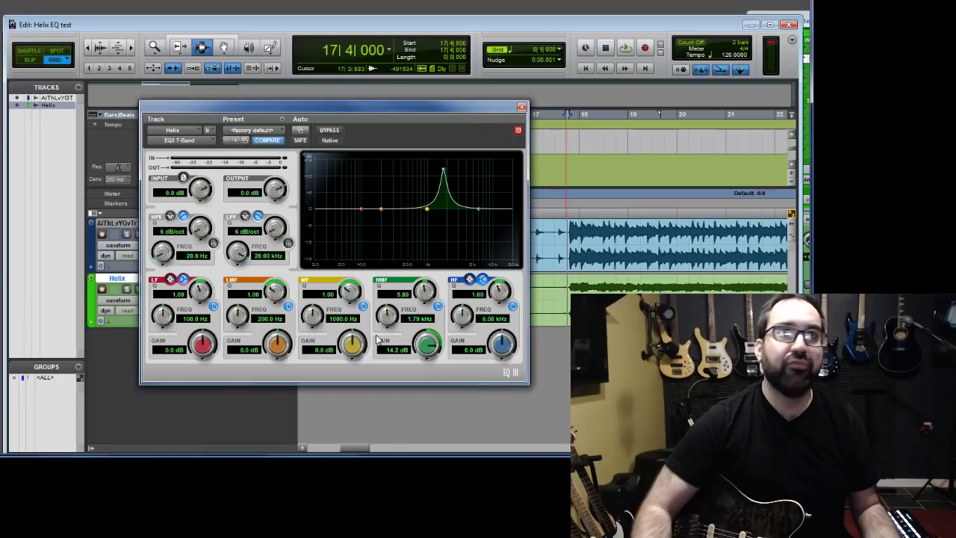
# Step: Sweep the high-mid peak to 3.43 kHz during playback, then pull it down to a -7.8 dB notch at Q 5.89
pyautogui.press('space')
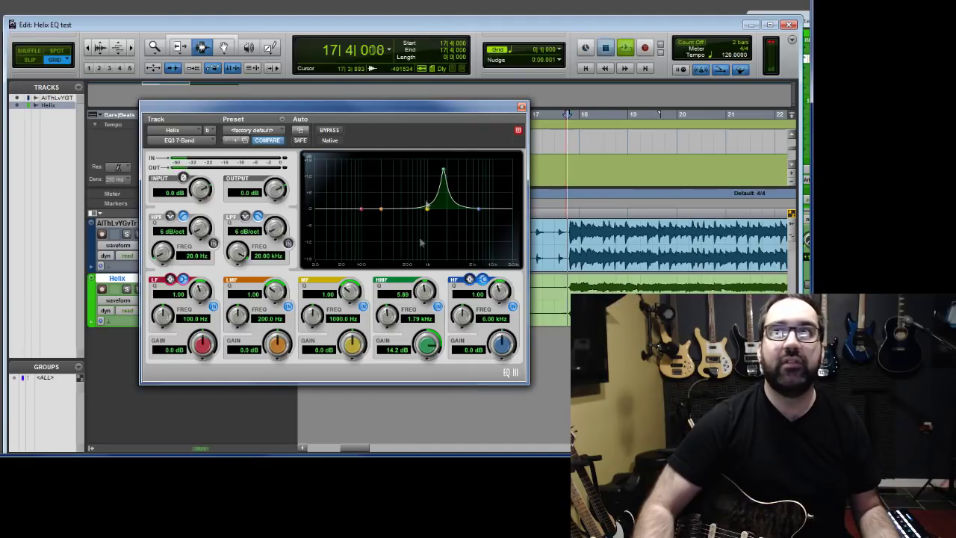
pyautogui.moveTo(388, 317); pyautogui.dragTo(404, 294)
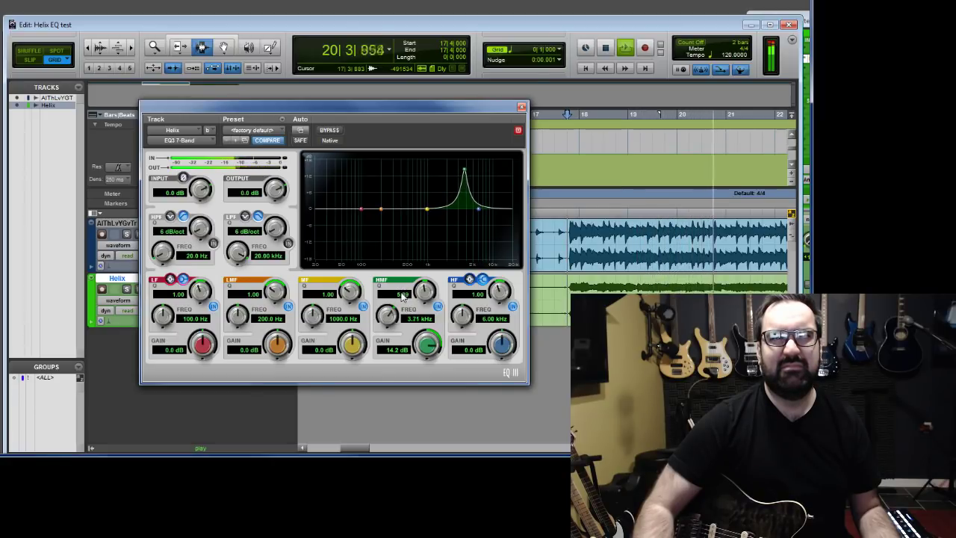
pyautogui.moveTo(426, 342); pyautogui.dragTo(424, 349)
pyautogui.moveTo(389, 316); pyautogui.dragTo(395, 323)
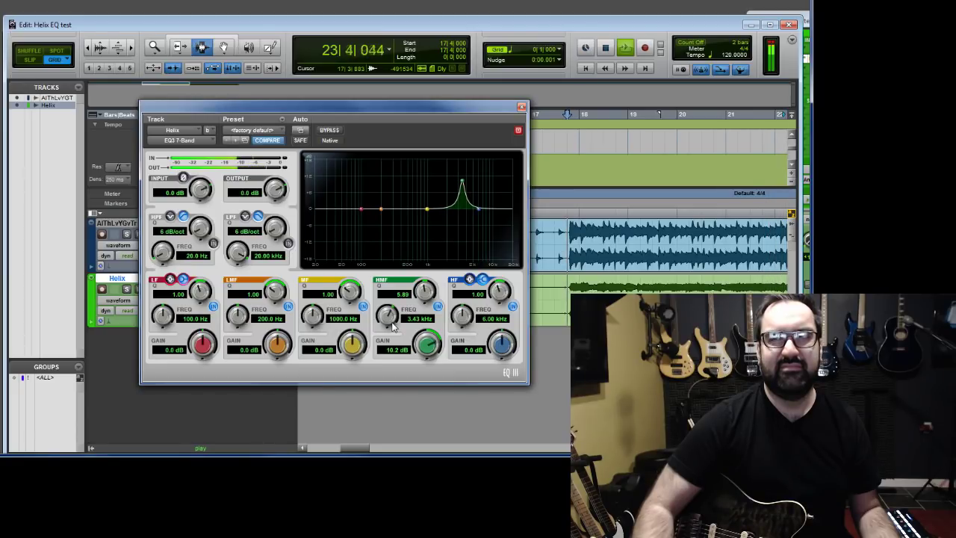
pyautogui.press('space')
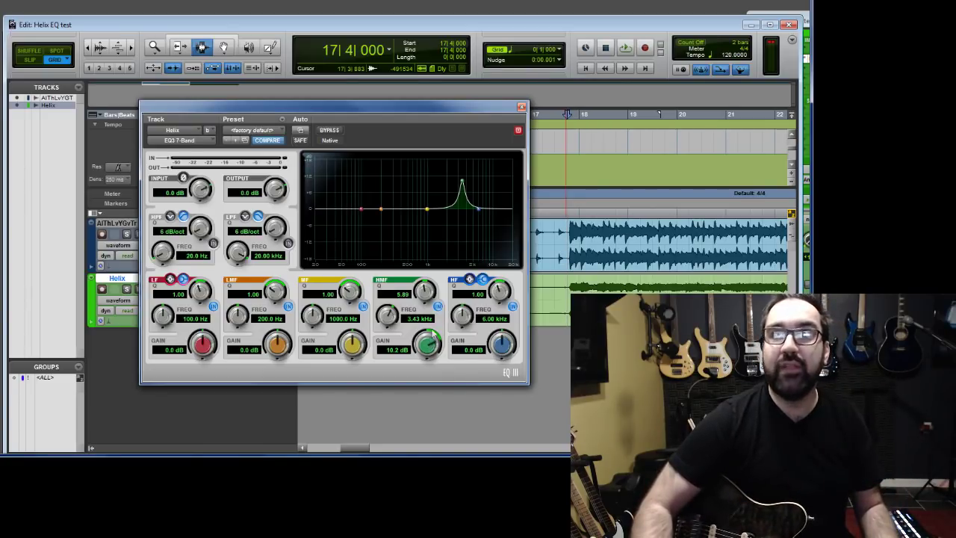
pyautogui.press('space')
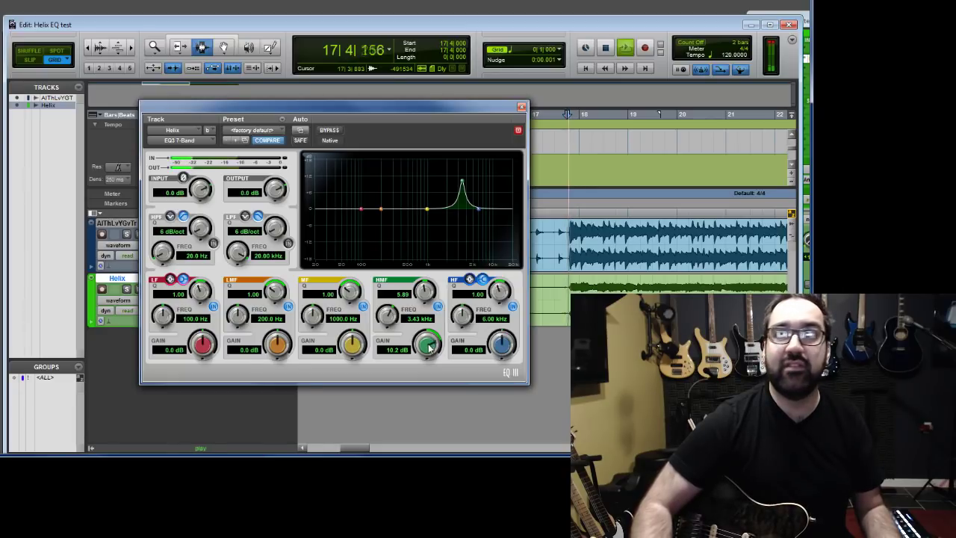
pyautogui.moveTo(432, 345)
pyautogui.mouseDown()
pyautogui.moveTo(411, 436)
pyautogui.moveTo(423, 345)
pyautogui.moveTo(423, 360)
pyautogui.mouseUp()
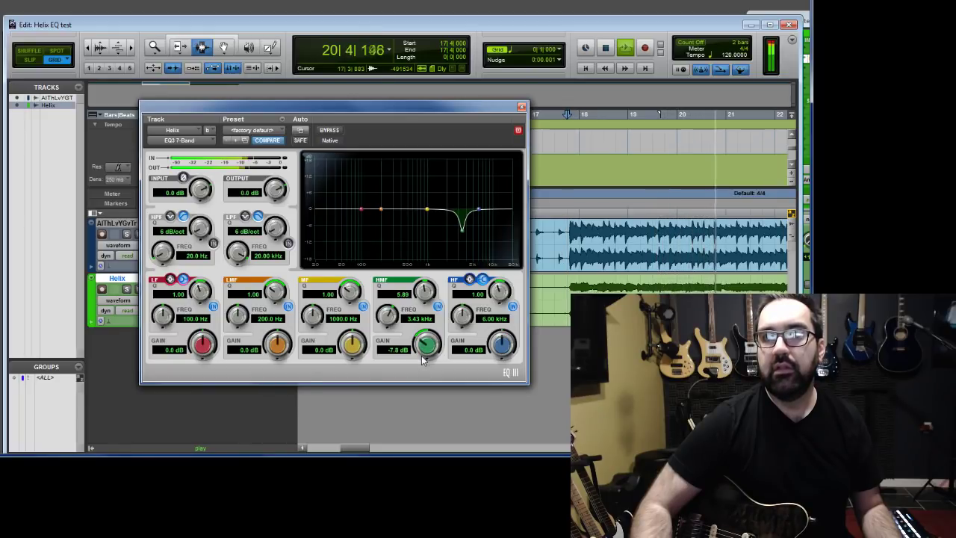
# Step: Widen the high-mid notch to Q 3.99, cutting -7.7 dB at 3.43 kHz, while auditioning
pyautogui.press('space')
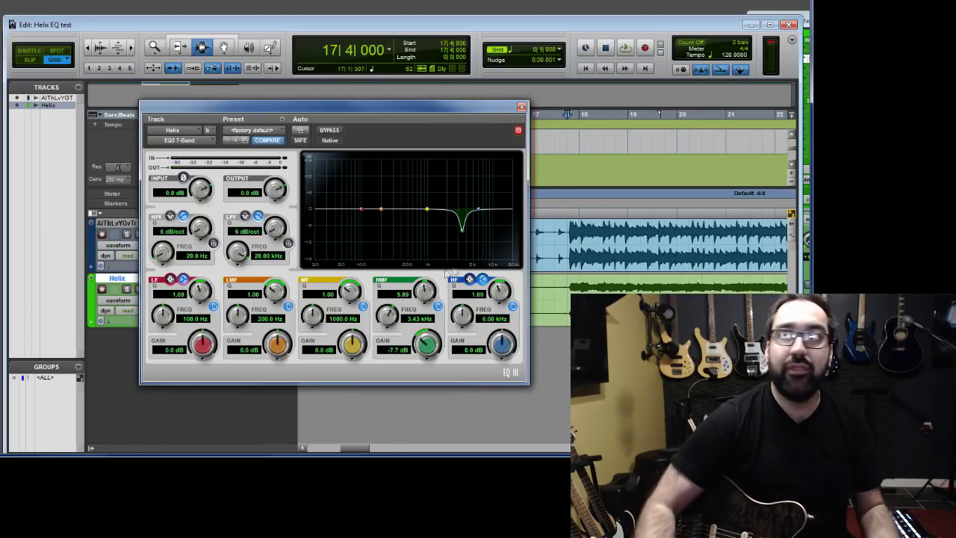
pyautogui.press('space')
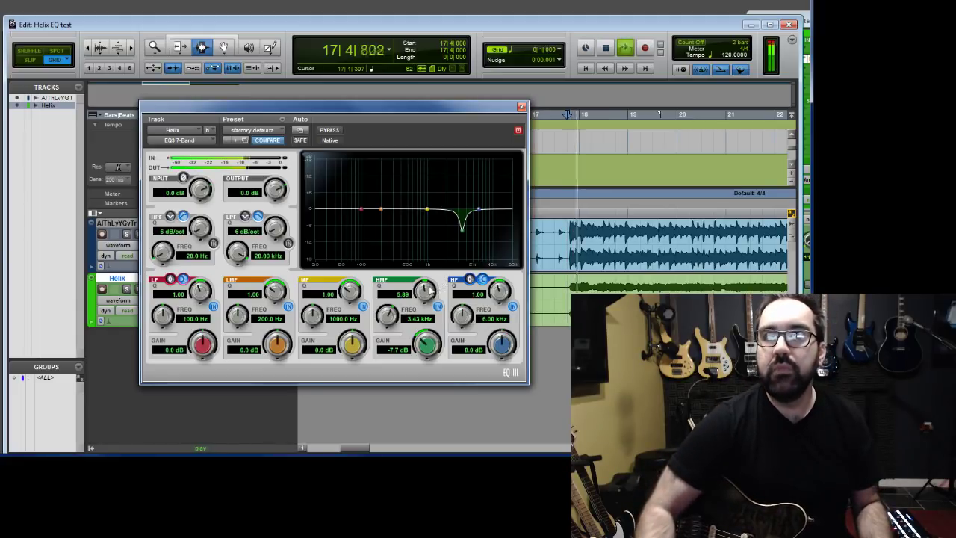
pyautogui.moveTo(423, 291); pyautogui.dragTo(410, 306)
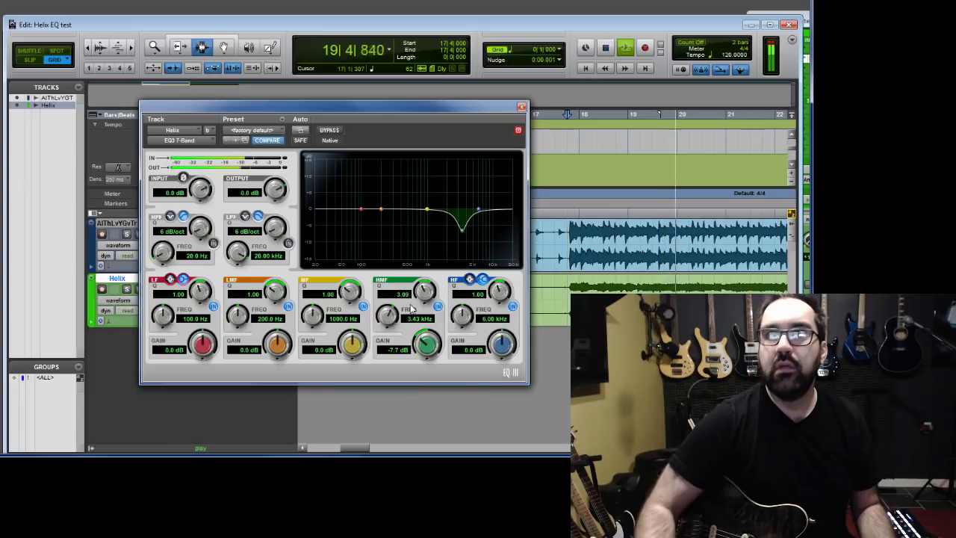
pyautogui.press('space')
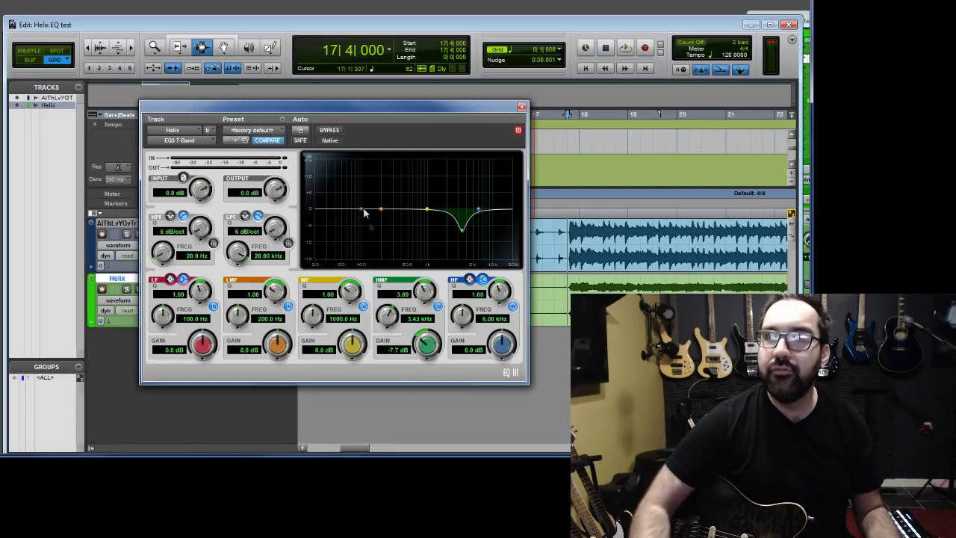
# Step: Boost the low-mid band by 2.9 dB at 316.4 Hz, auditioning during playback
pyautogui.press('space')
pyautogui.moveTo(284, 345); pyautogui.dragTo(291, 335)
pyautogui.moveTo(240, 315); pyautogui.dragTo(246, 308)
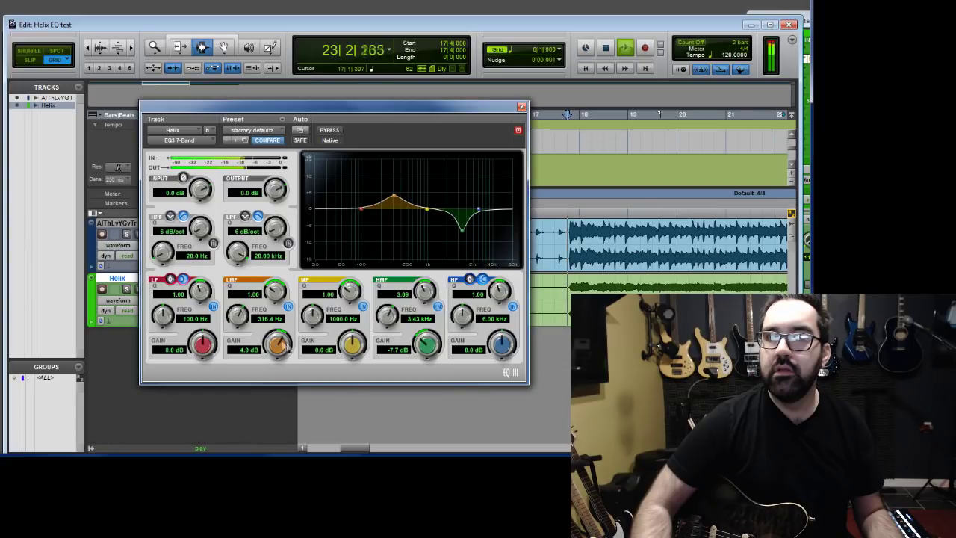
pyautogui.press('space')
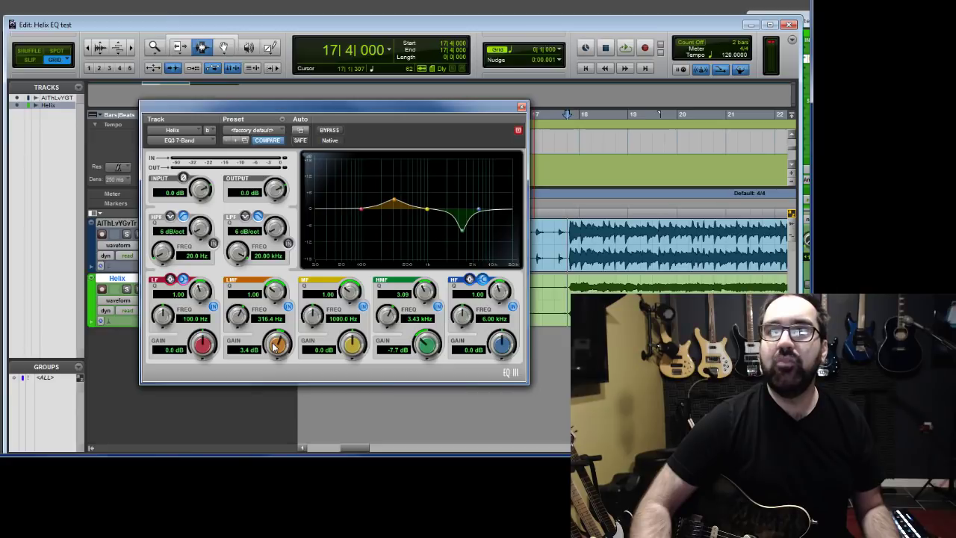
pyautogui.moveTo(274, 345); pyautogui.dragTo(275, 353)
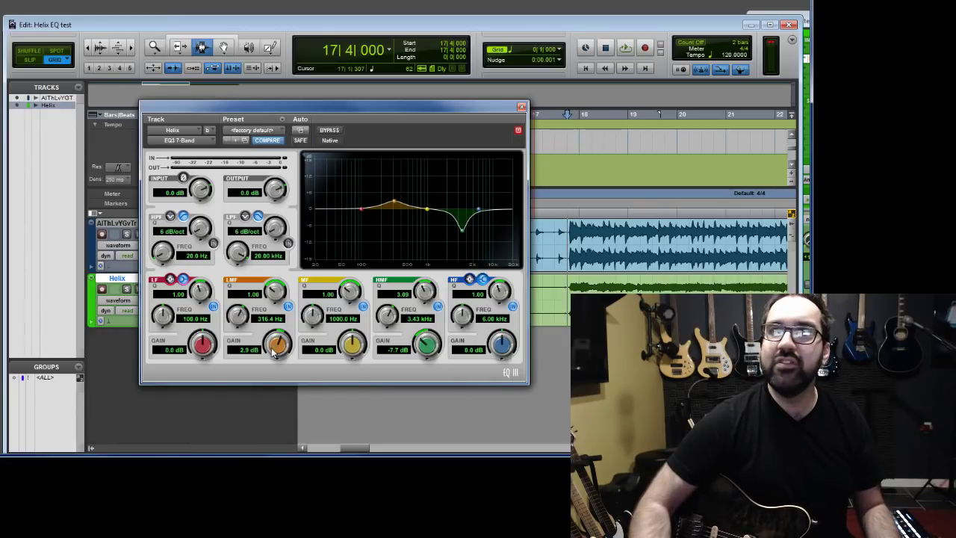
pyautogui.press('space')
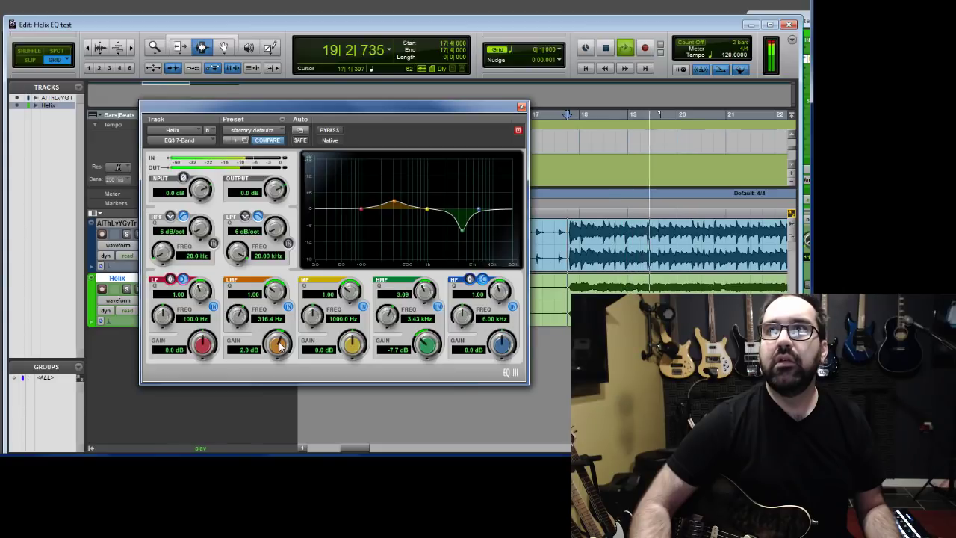
pyautogui.press('space')
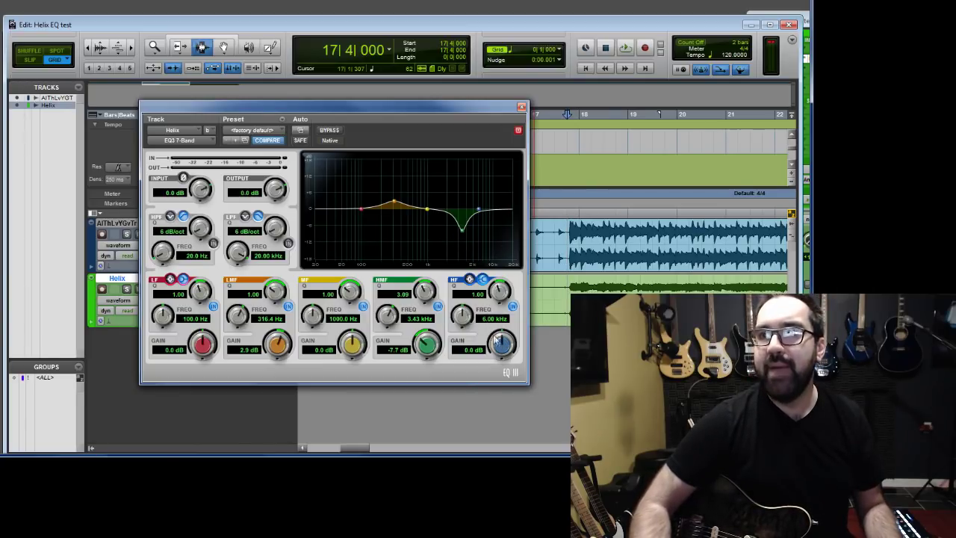
# Step: Lift the high shelf gain to 1.8 dB at 8.16 kHz while playing back
pyautogui.press('space')
pyautogui.moveTo(496, 340)
pyautogui.mouseDown()
pyautogui.moveTo(464, 317)
pyautogui.moveTo(495, 329)
pyautogui.moveTo(496, 349)
pyautogui.mouseUp()
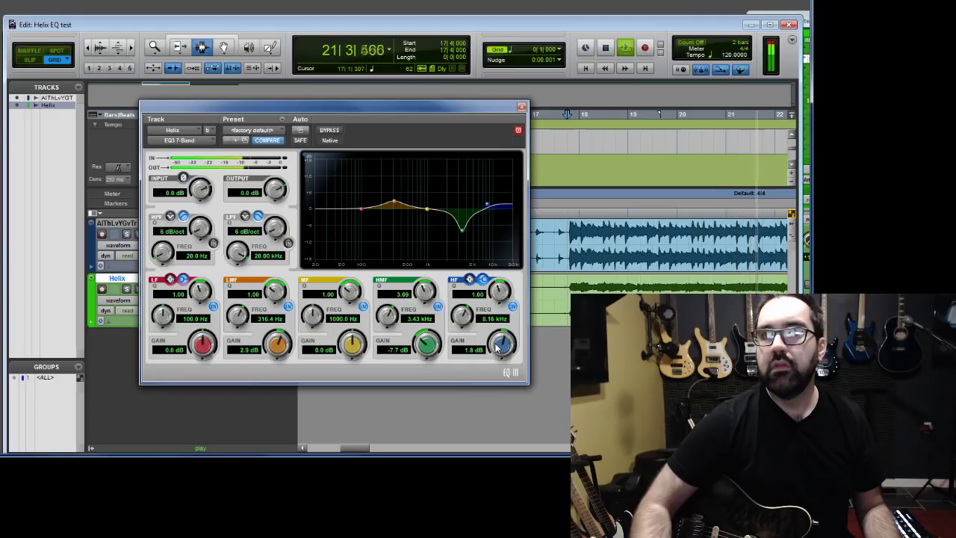
pyautogui.press('space')
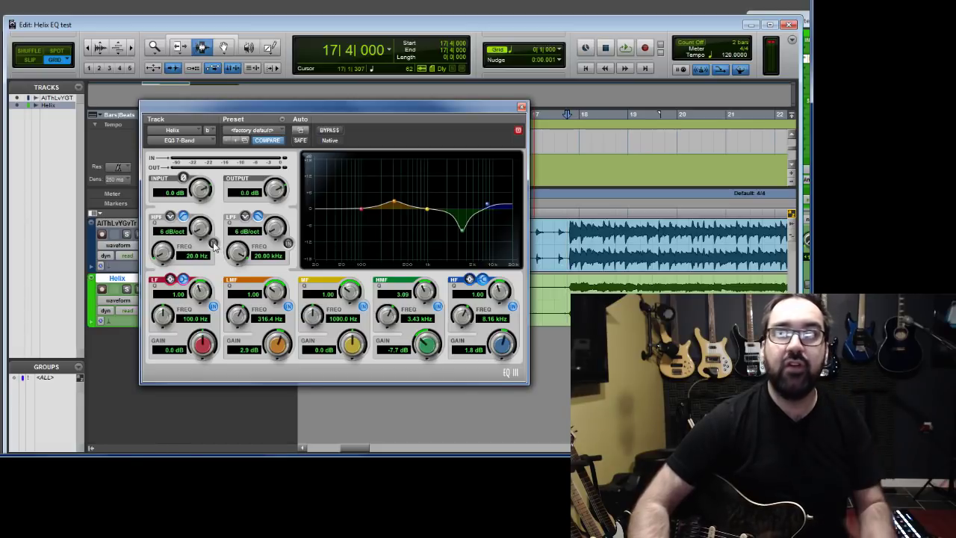
# Step: Engage the high-pass filter at 12 dB/oct with a 72.5 Hz cutoff and start playback
pyautogui.click(213, 243)
pyautogui.moveTo(162, 251); pyautogui.dragTo(202, 205)
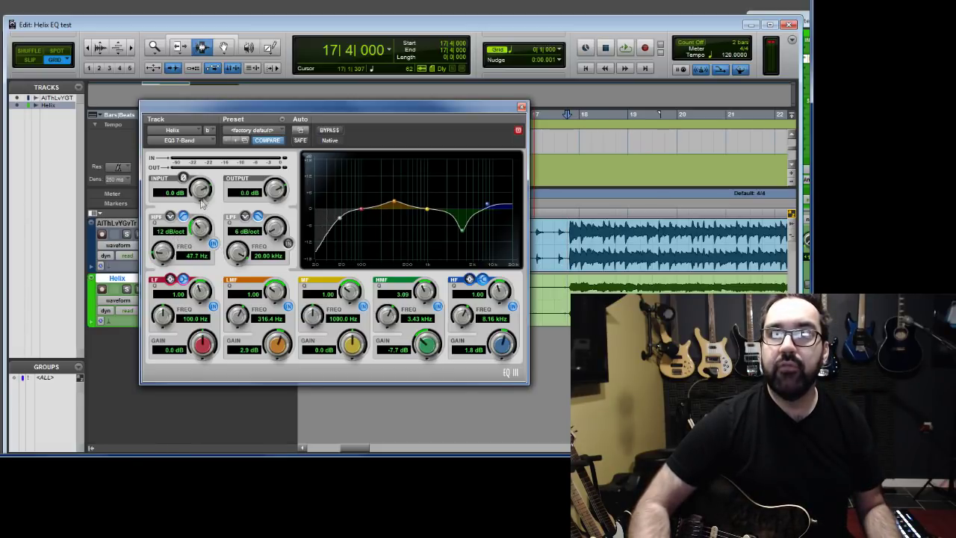
pyautogui.moveTo(162, 254); pyautogui.dragTo(164, 256)
pyautogui.press('space')
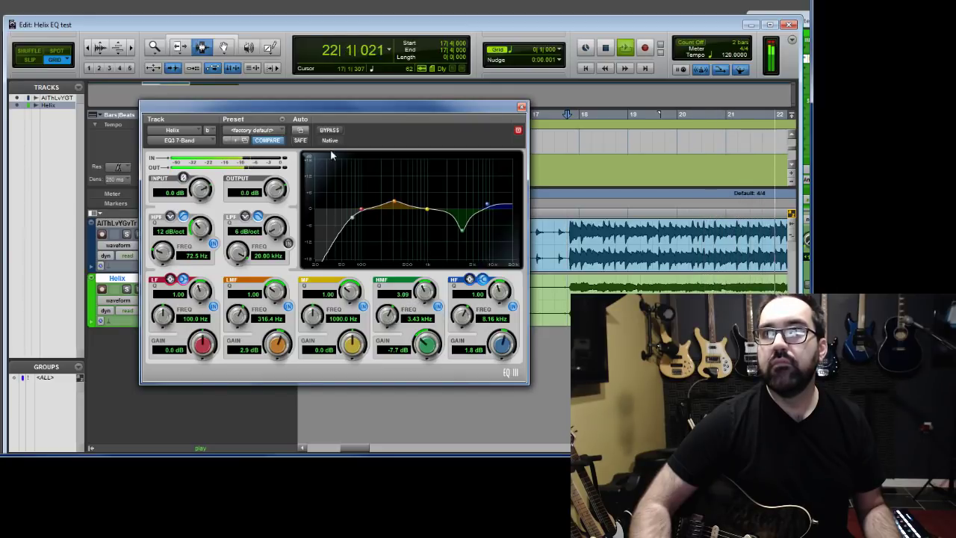
# Step: A/B the EQ against the dry sound by toggling bypass during playback
pyautogui.press('space')
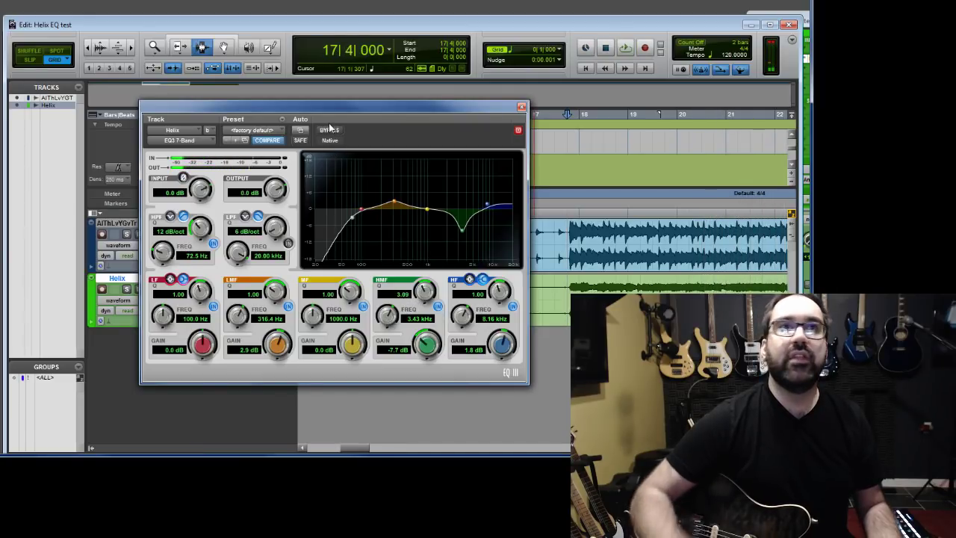
pyautogui.click(329, 131)
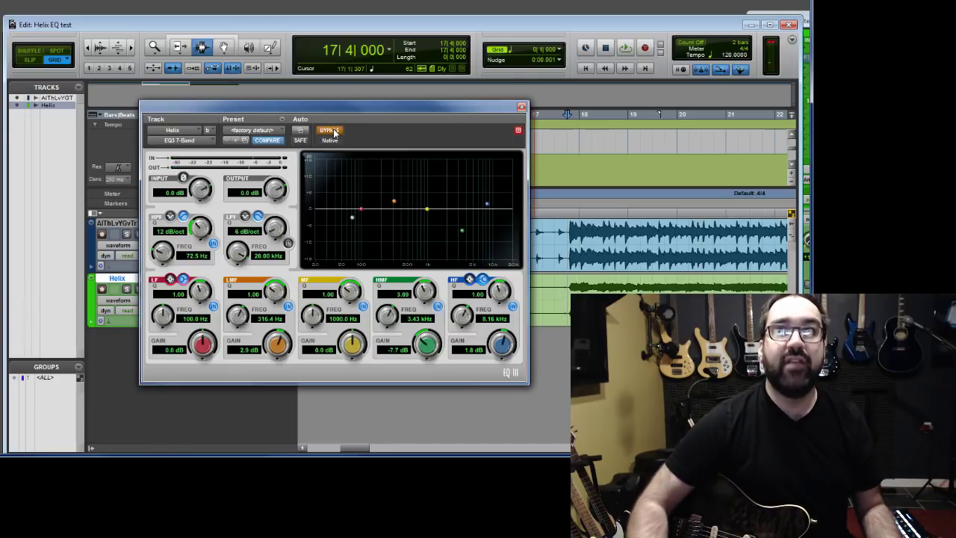
pyautogui.press('space')
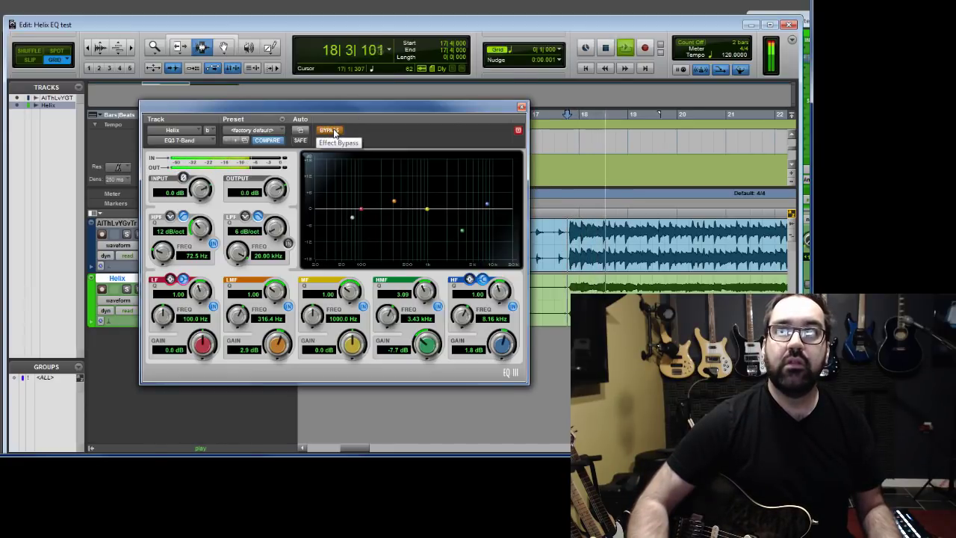
pyautogui.click(330, 131)
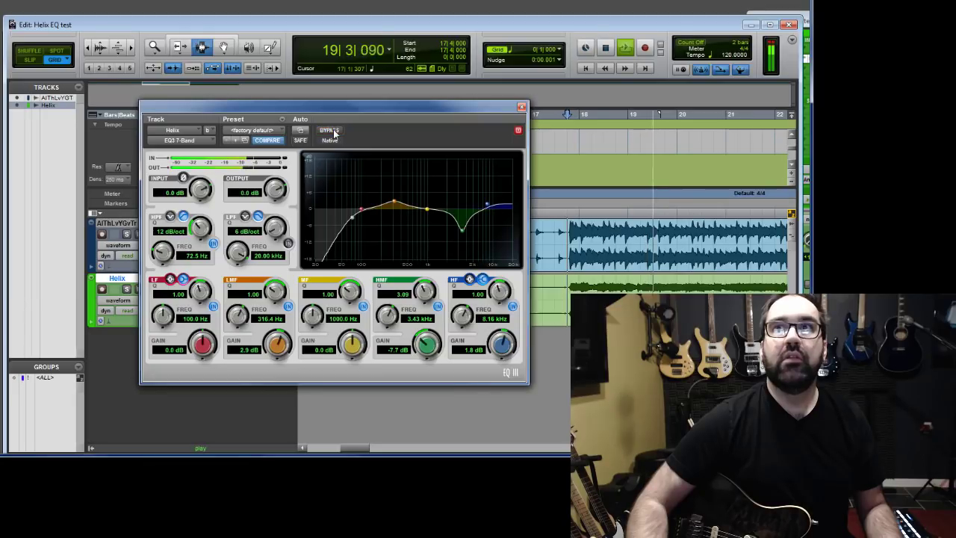
# Step: Ease and widen the high-mid cut to -6.1 dB at Q 1.93, comparing against bypass again
pyautogui.moveTo(427, 345); pyautogui.dragTo(427, 340)
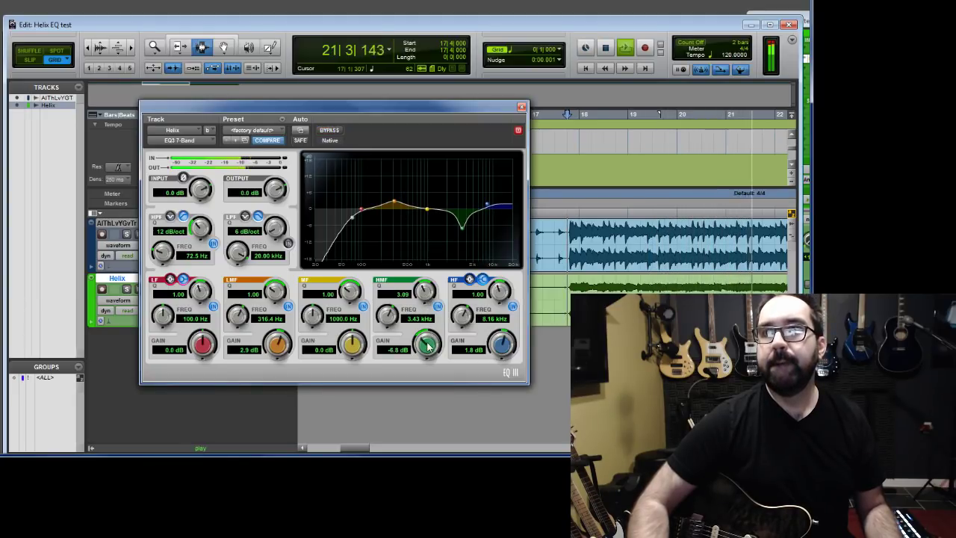
pyautogui.moveTo(427, 299); pyautogui.dragTo(415, 312)
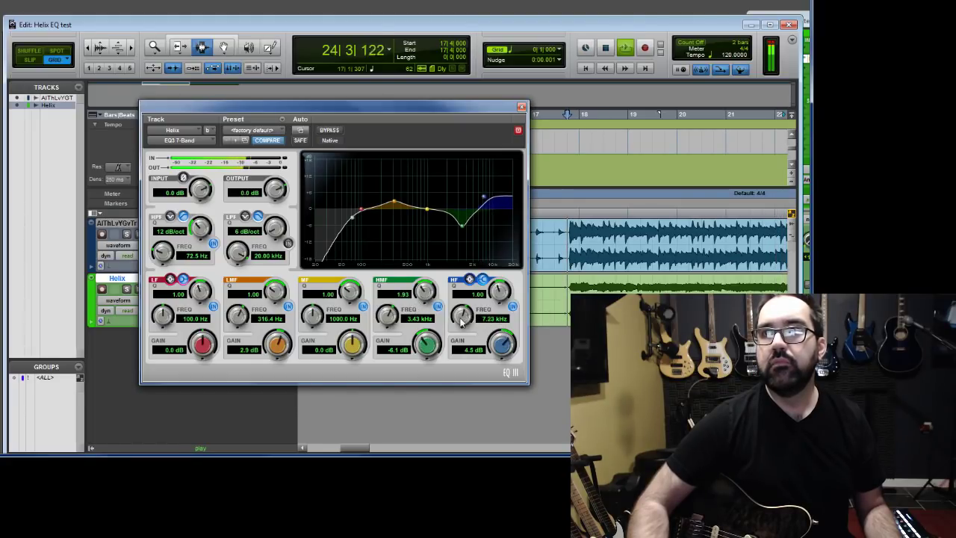
pyautogui.click(330, 131)
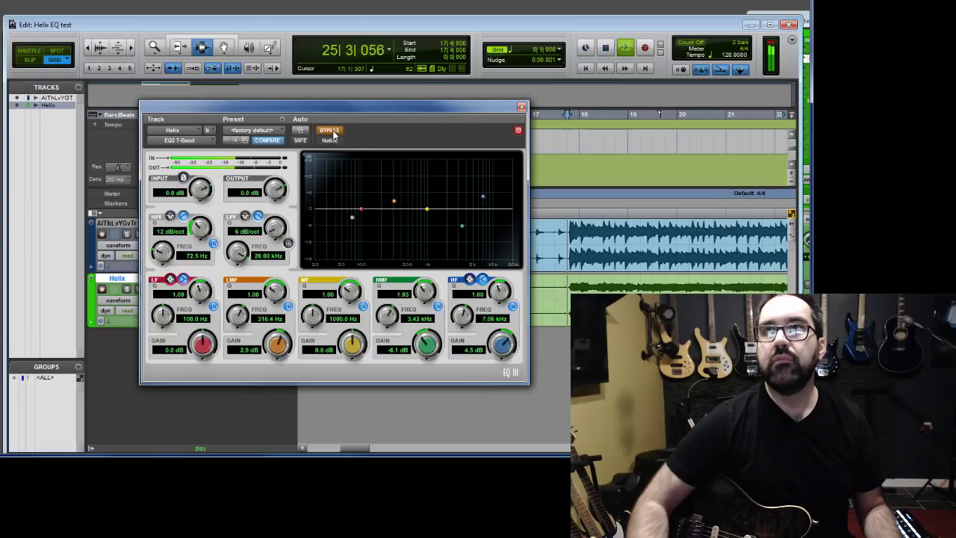
pyautogui.click(330, 131)
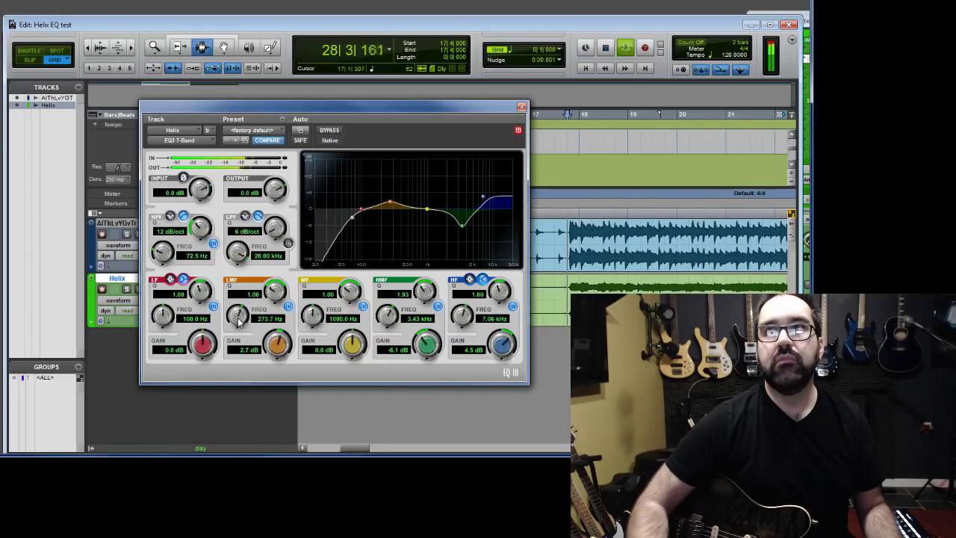
pyautogui.click(330, 131)
pyautogui.press('space')
pyautogui.click(330, 130)
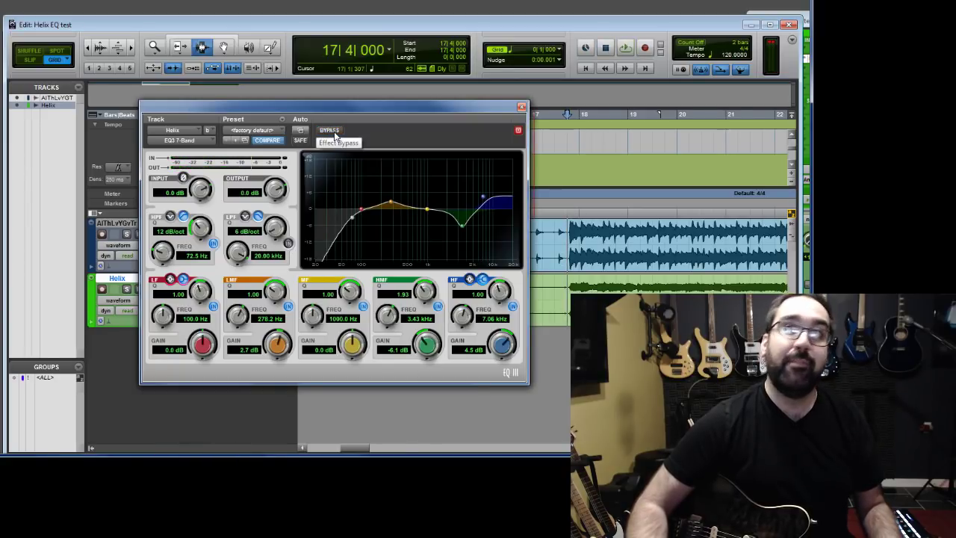
pyautogui.click(333, 133)
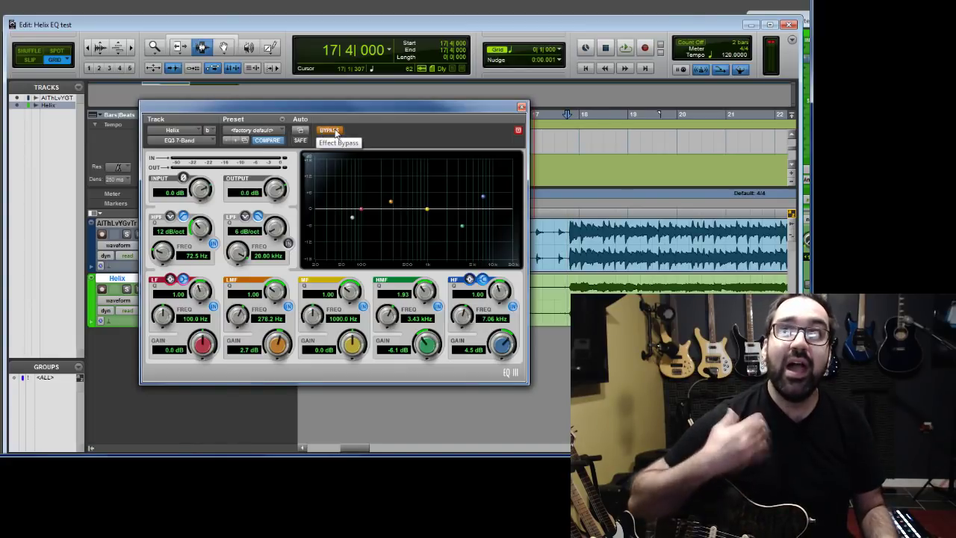
pyautogui.press('space')
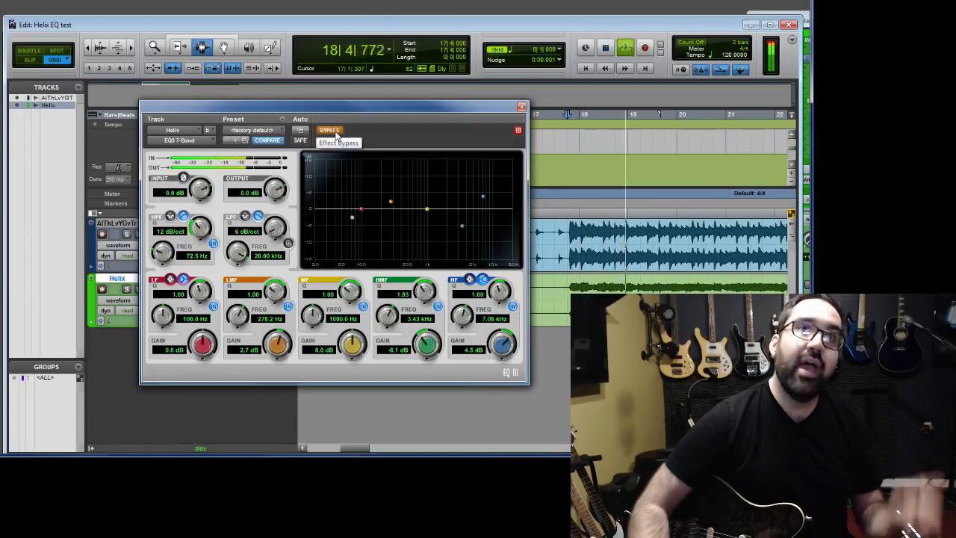
pyautogui.click(335, 132)
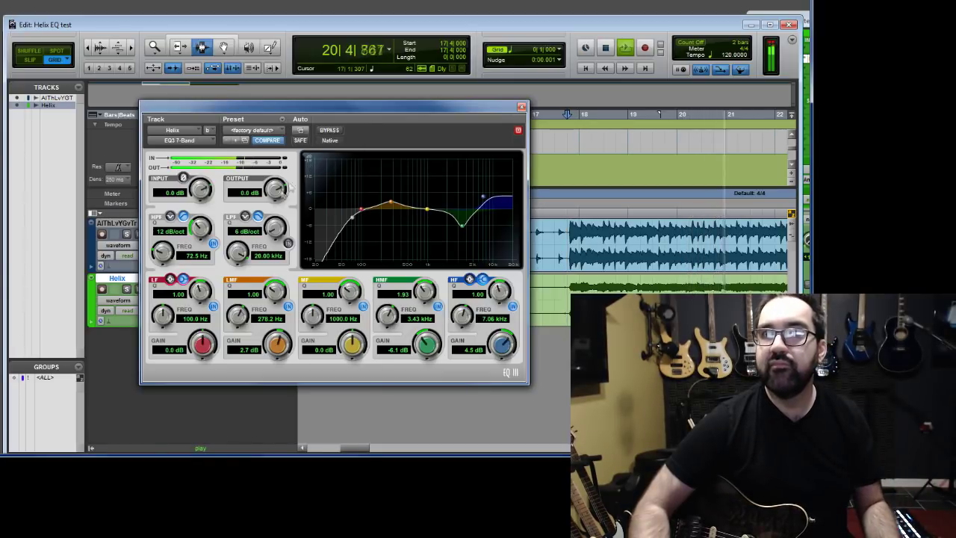
# Step: Set EQ output to 1.2 dB and the high shelf to 3.1 dB, then compare against bypass
pyautogui.press('space')
pyautogui.press('space')
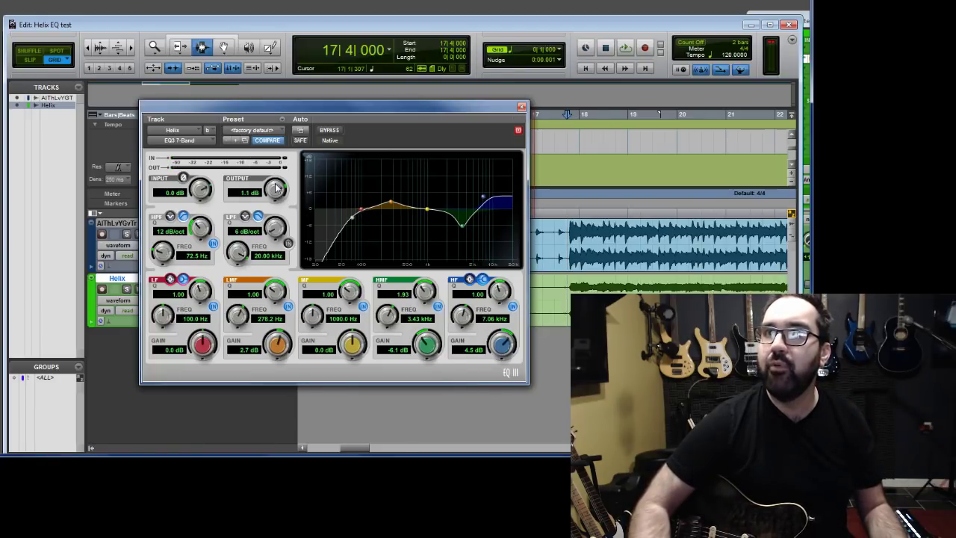
pyautogui.press('space')
pyautogui.scroll(2, 277, 191)
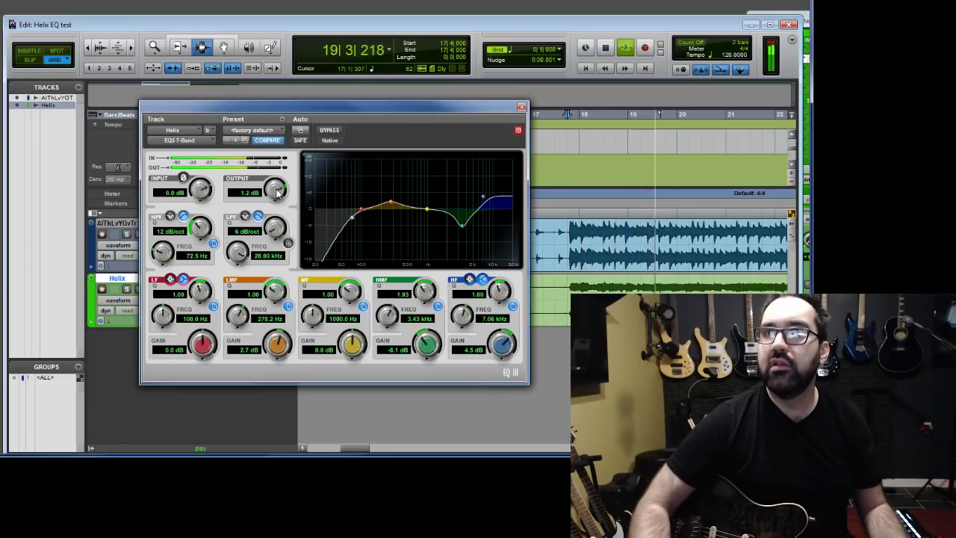
pyautogui.scroll(-4, 502, 345)
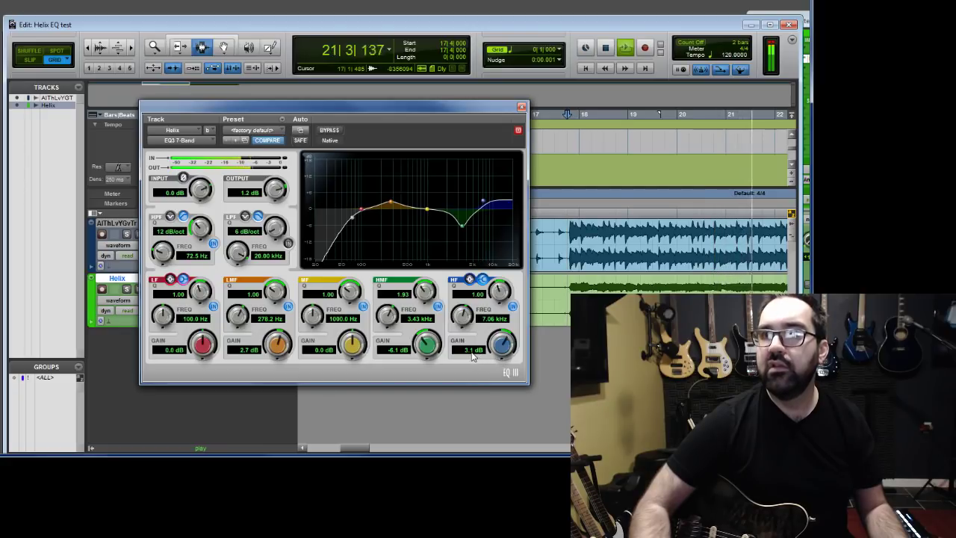
pyautogui.click(335, 135)
pyautogui.click(336, 135)
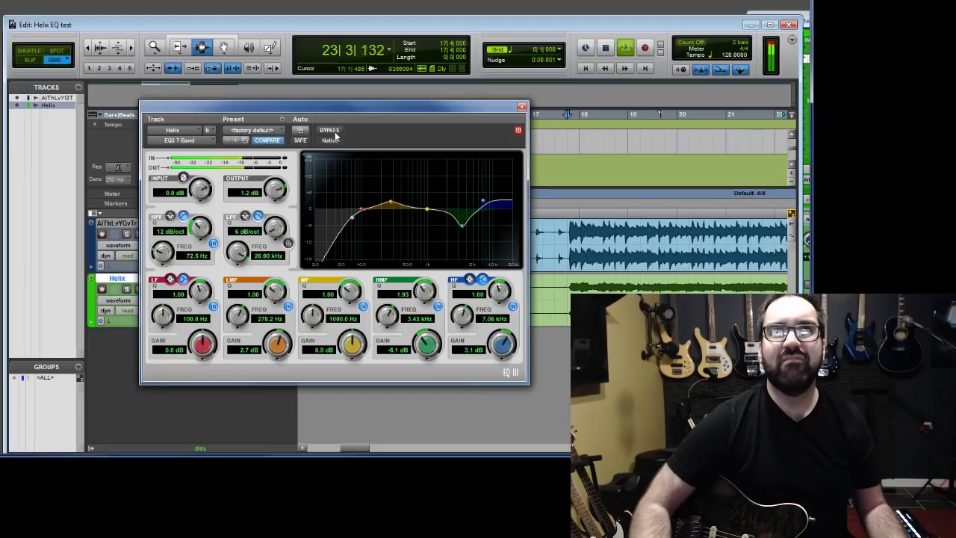
pyautogui.press('space')
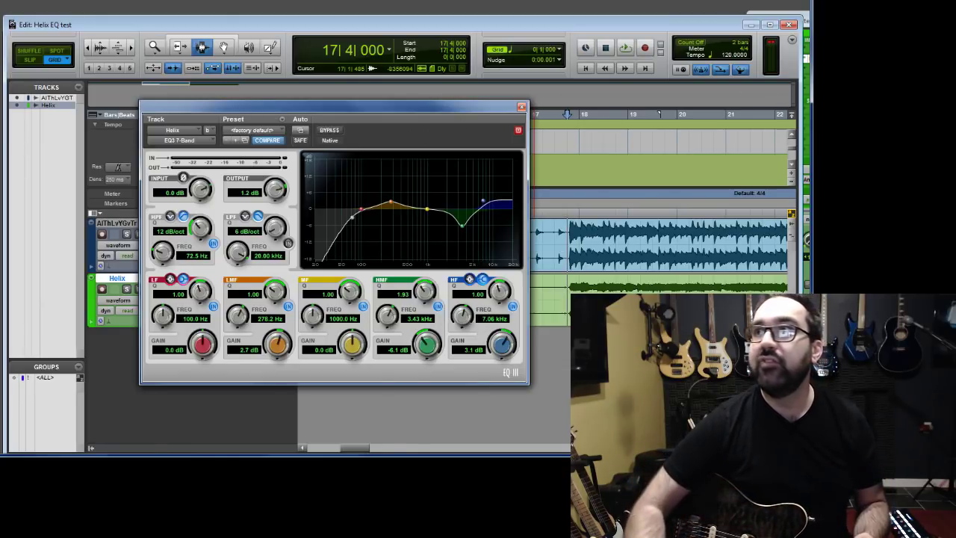
pyautogui.moveTo(336, 106); pyautogui.dragTo(262, 90)
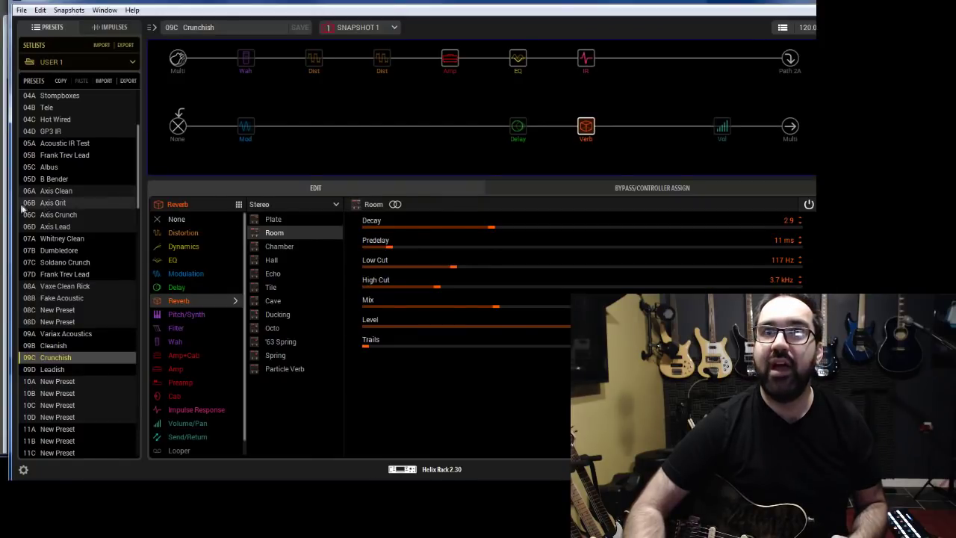
# Step: Resize HX Edit and Pro Tools and shift EQ III left so both EQs are visible, Helix in front
pyautogui.moveTo(8, 207); pyautogui.dragTo(372, 220)
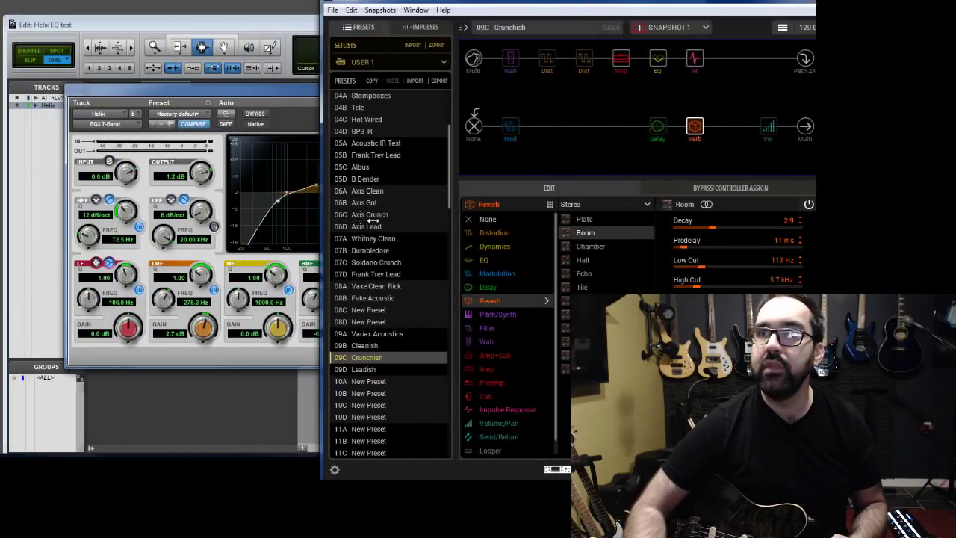
pyautogui.click(217, 401)
pyautogui.moveTo(704, 246); pyautogui.dragTo(315, 231)
pyautogui.moveTo(344, 90); pyautogui.dragTo(273, 92)
pyautogui.click(455, 187)
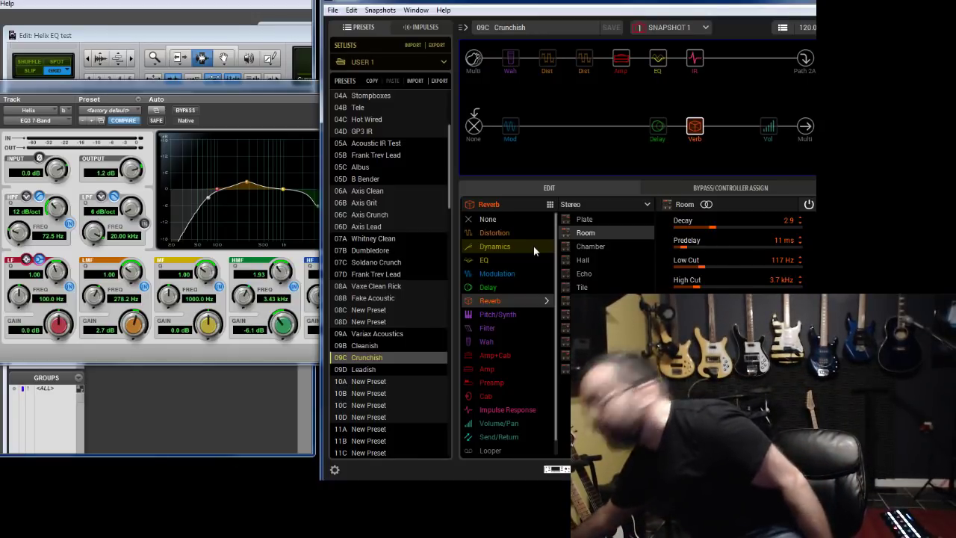
# Step: Insert a stereo Parametric EQ block into the empty slot after the Room reverb
pyautogui.click(731, 127)
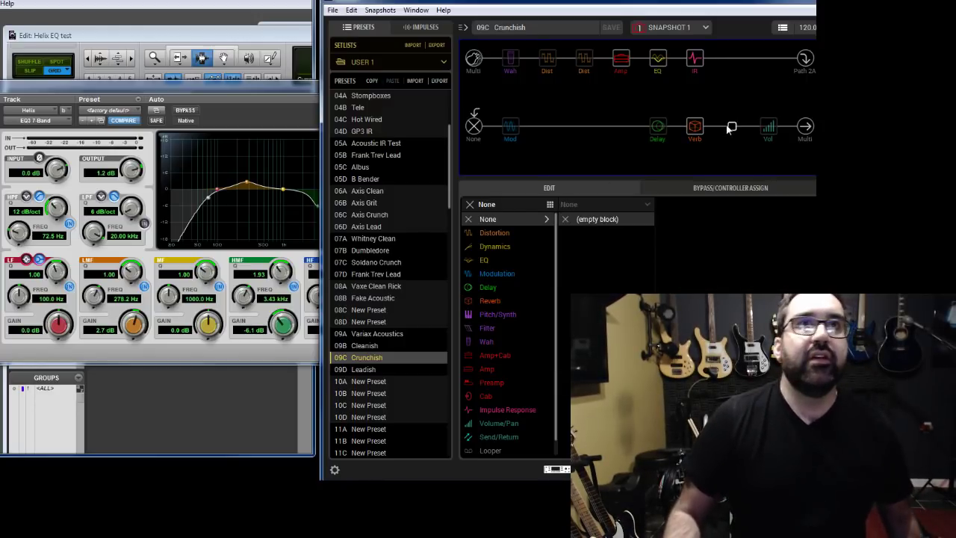
pyautogui.click(485, 260)
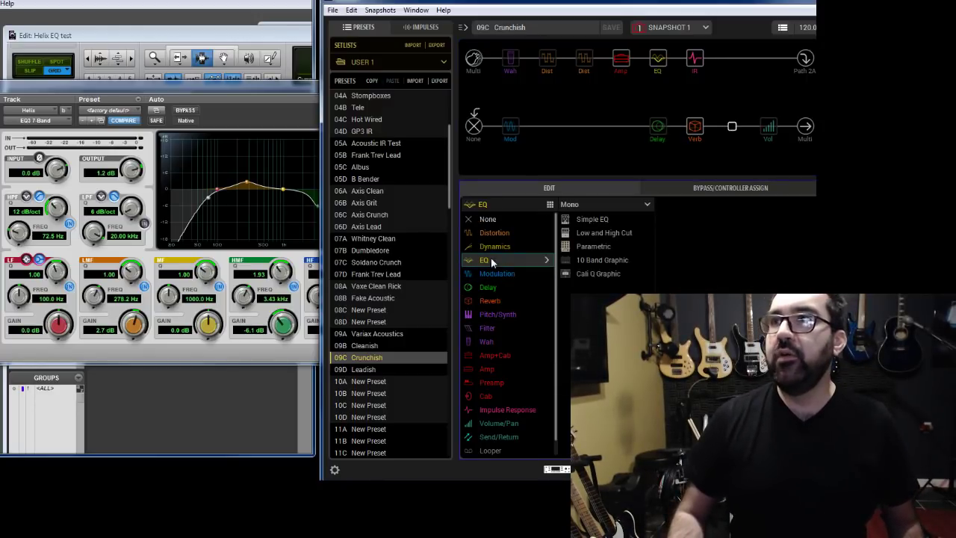
pyautogui.click(575, 218)
pyautogui.click(578, 233)
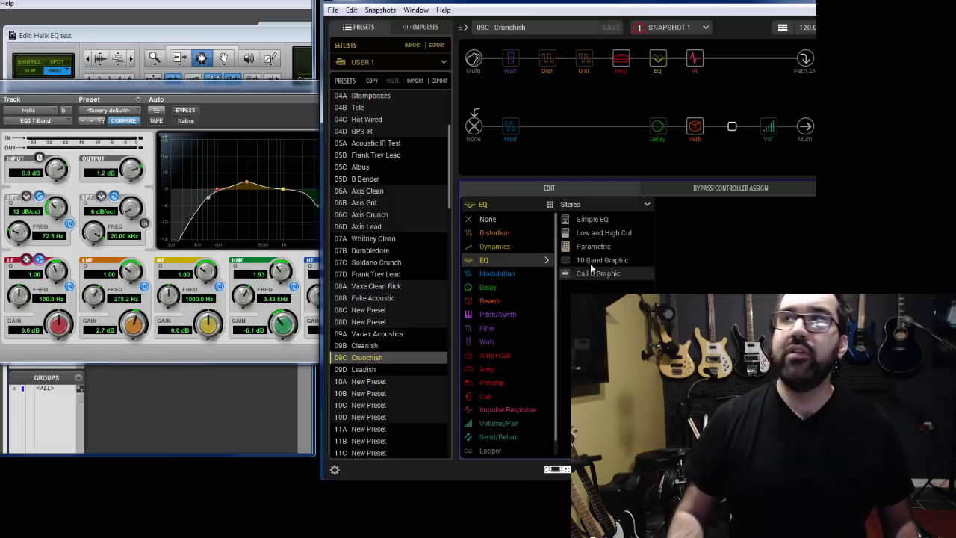
pyautogui.click(600, 248)
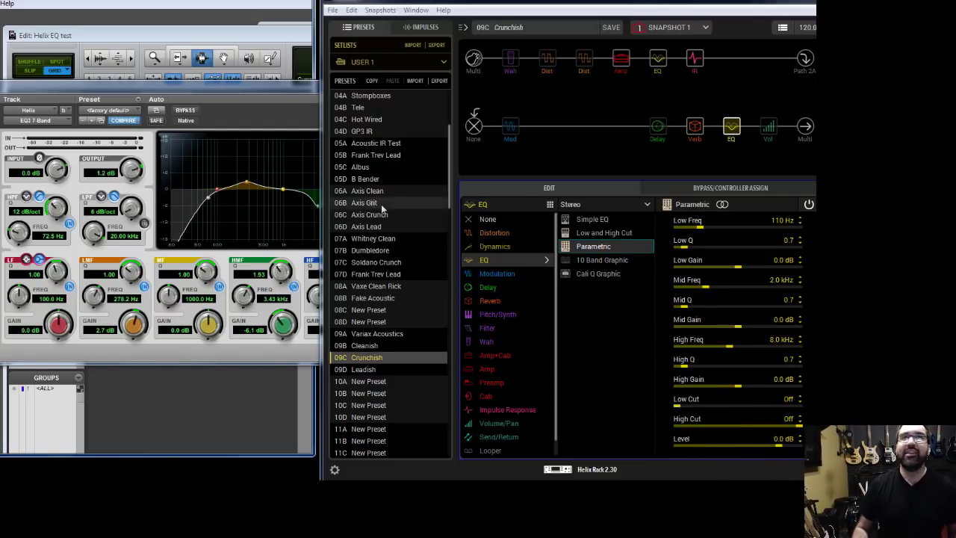
# Step: Referencing the Pro Tools EQ, set the Parametric EQ mid band to 3.4 kHz, -6.0 dB, Q 1.9
pyautogui.click(267, 111)
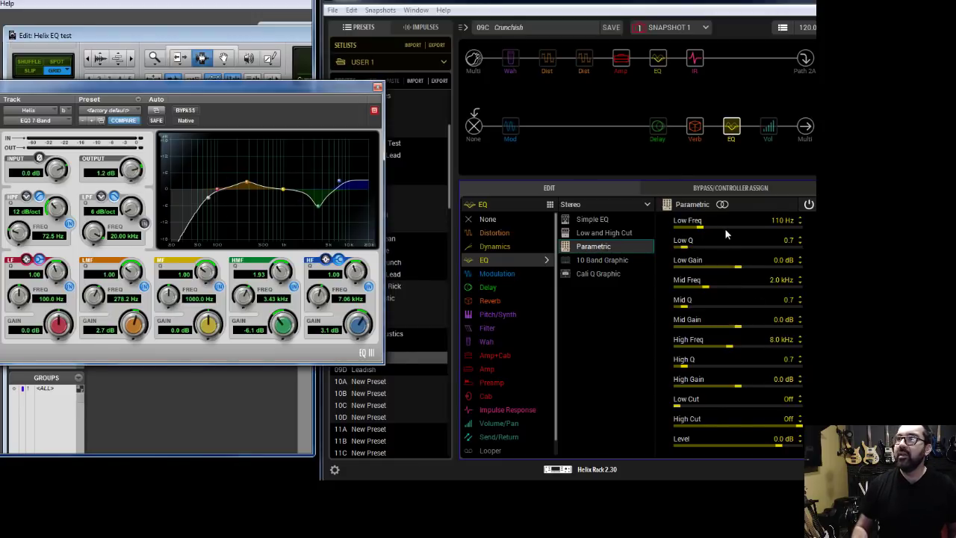
pyautogui.click(728, 128)
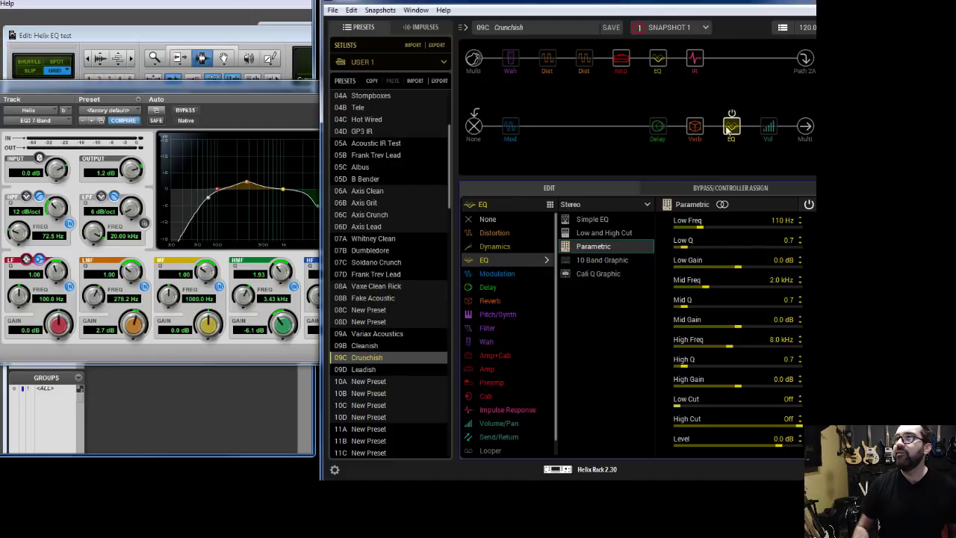
pyautogui.click(240, 122)
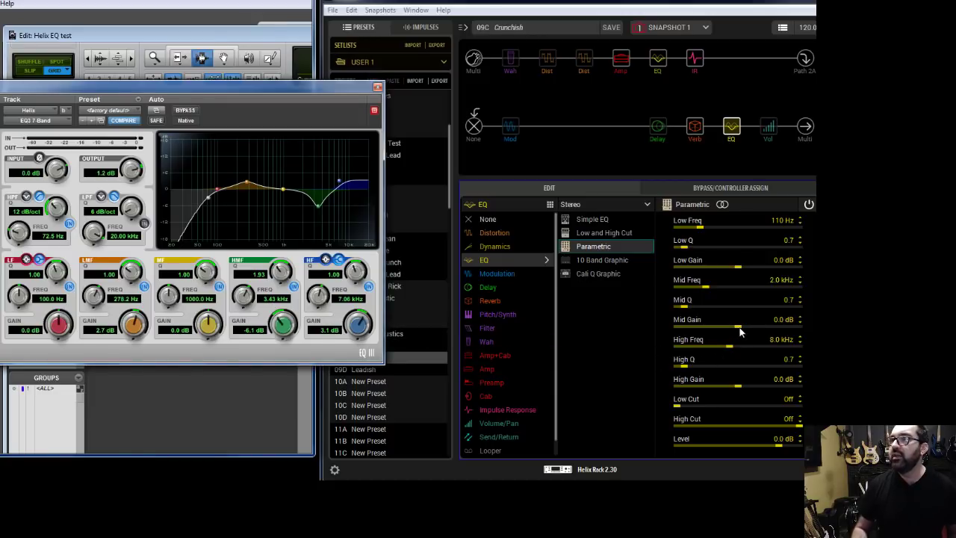
pyautogui.moveTo(712, 291); pyautogui.dragTo(708, 291)
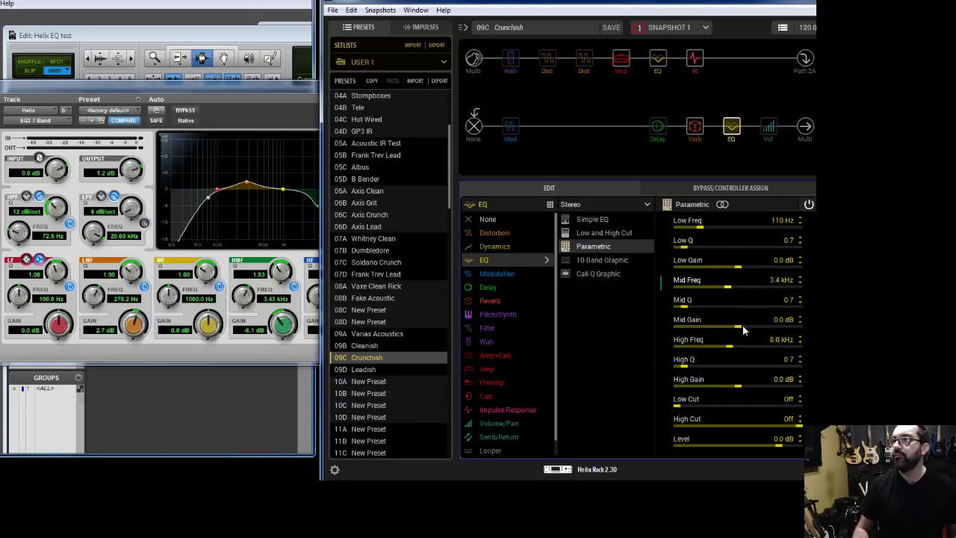
pyautogui.moveTo(743, 325); pyautogui.dragTo(734, 326)
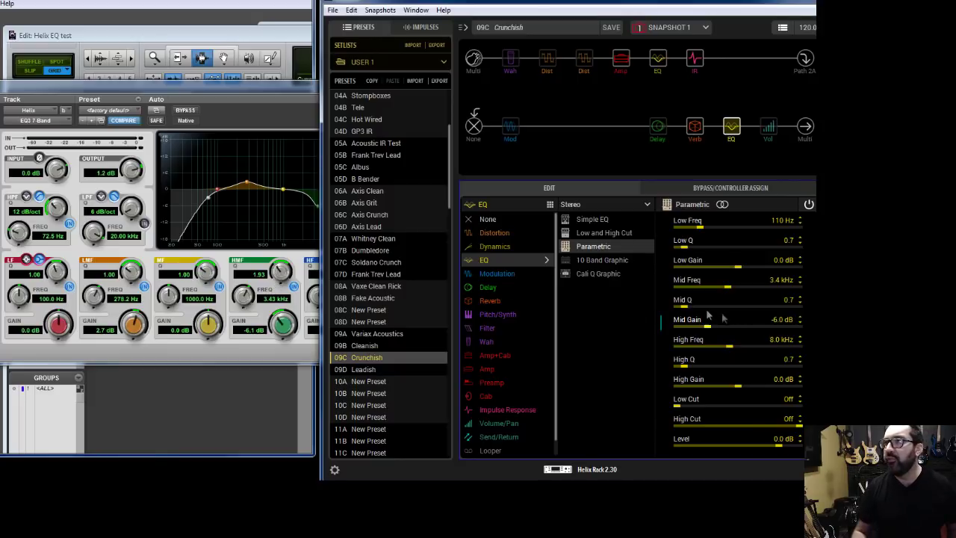
pyautogui.scroll(2, 690, 311)
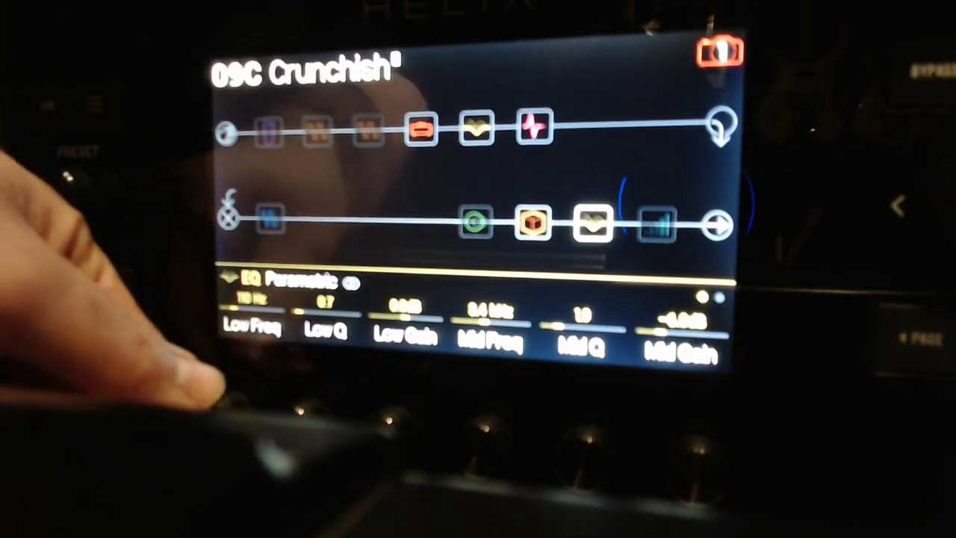
# Step: Dial the Helix Parametric EQ low band to 280 Hz, Q 1.0 and +2.7 dB
pyautogui.scroll(2, 224, 392)
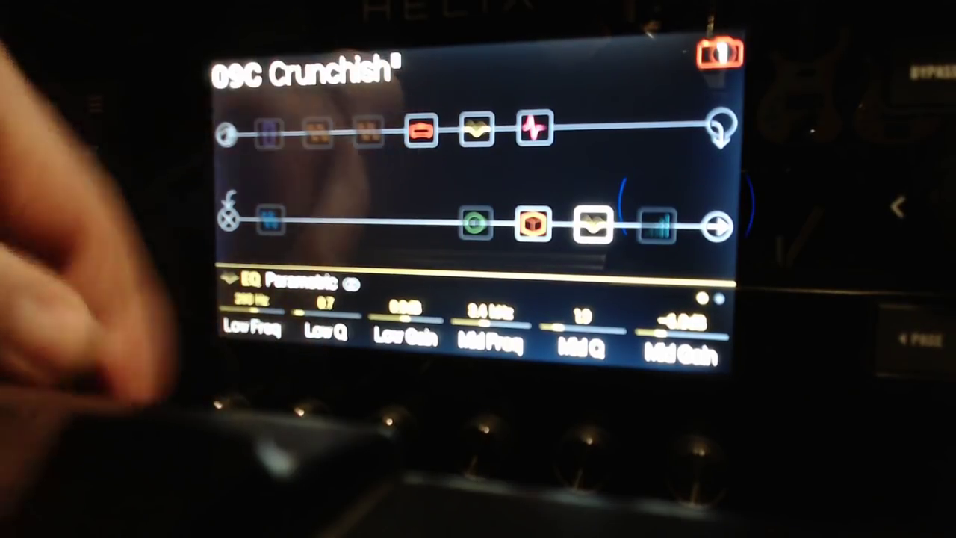
pyautogui.scroll(1, 388, 422)
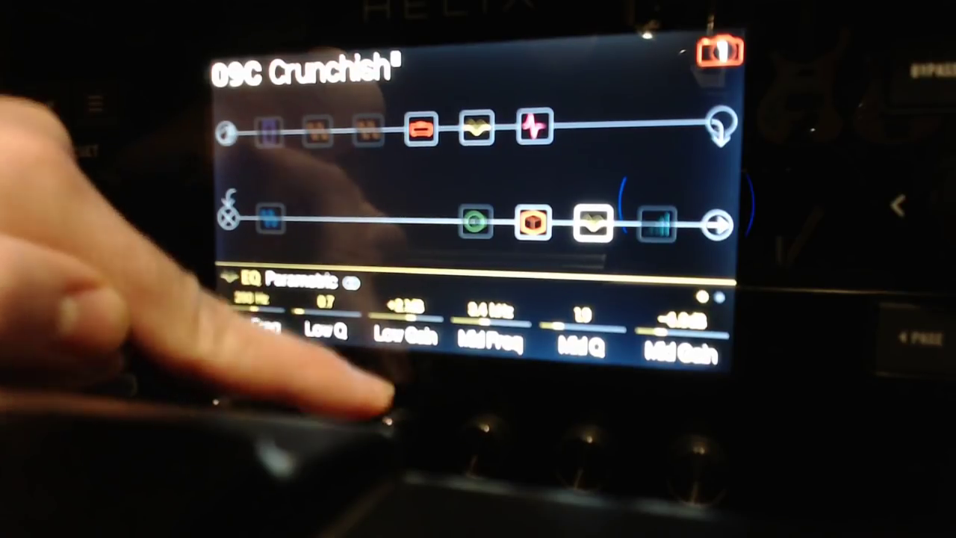
pyautogui.scroll(1, 404, 418)
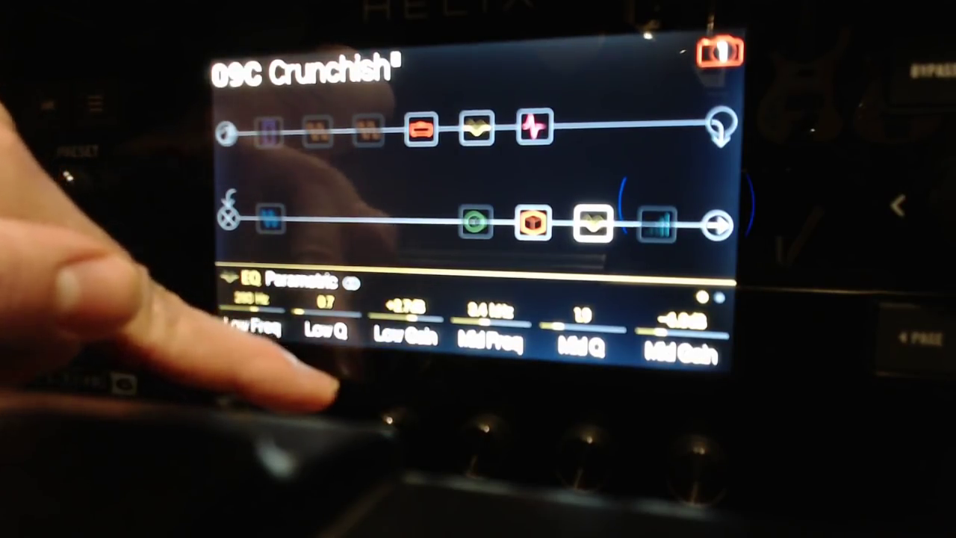
pyautogui.scroll(3, 299, 418)
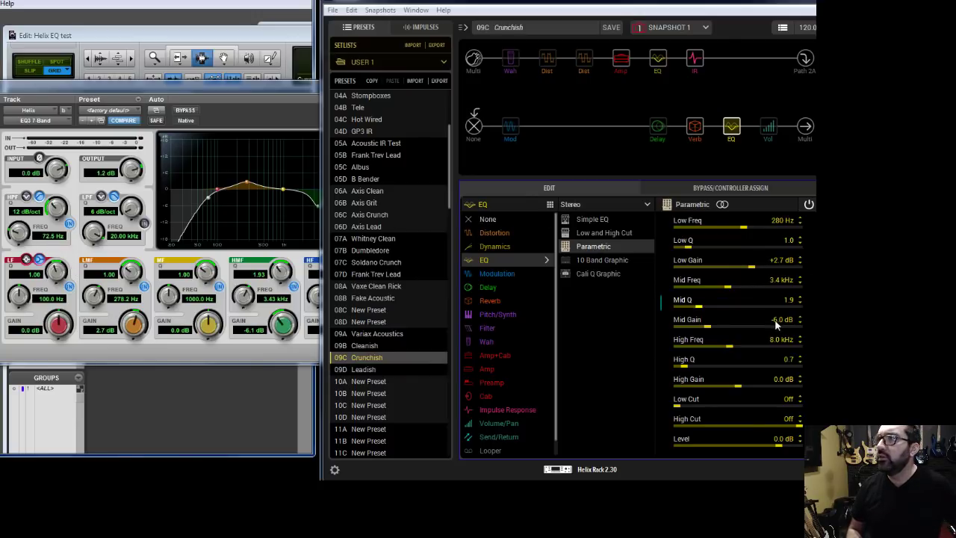
# Step: Turn on the Parametric EQ low cut at 72 Hz and check it against EQ III
pyautogui.moveTo(676, 411); pyautogui.dragTo(682, 413)
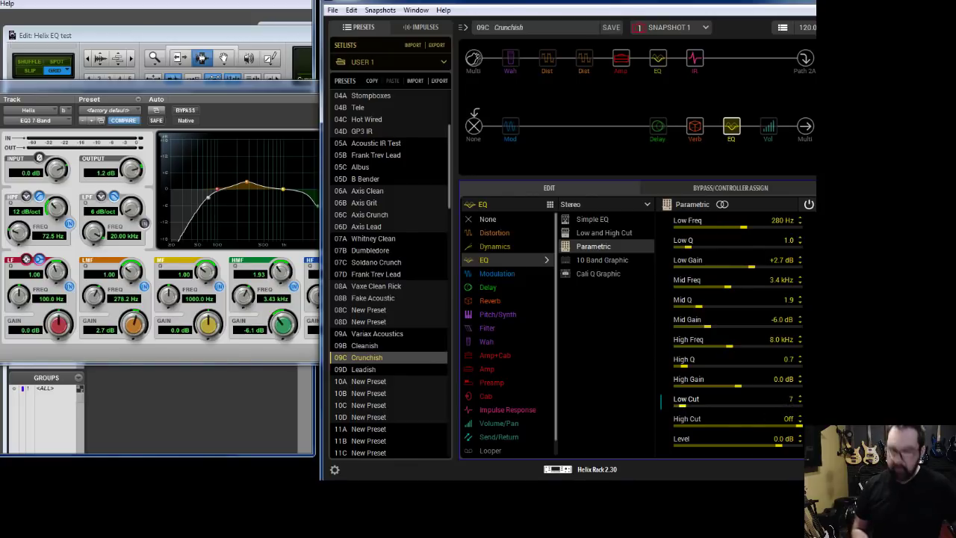
pyautogui.write('7')
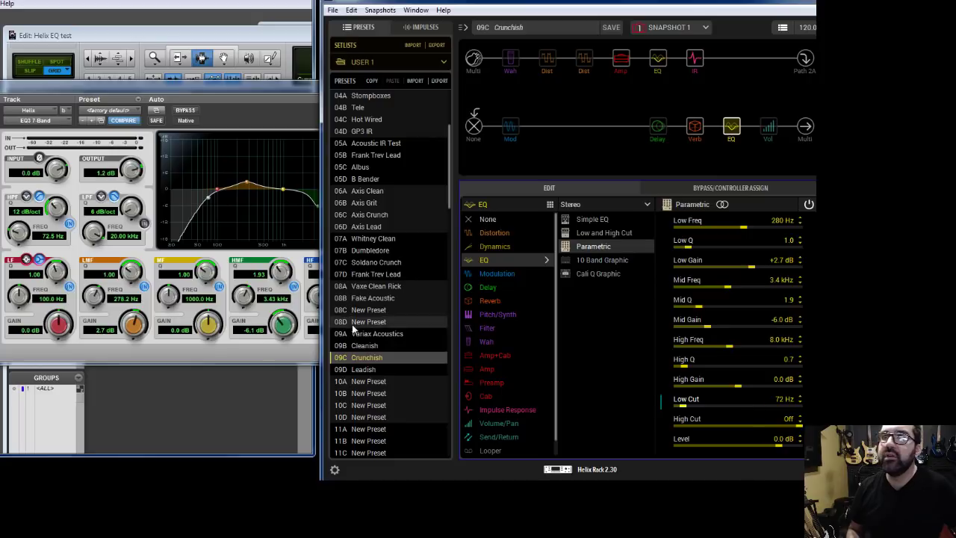
pyautogui.click(291, 356)
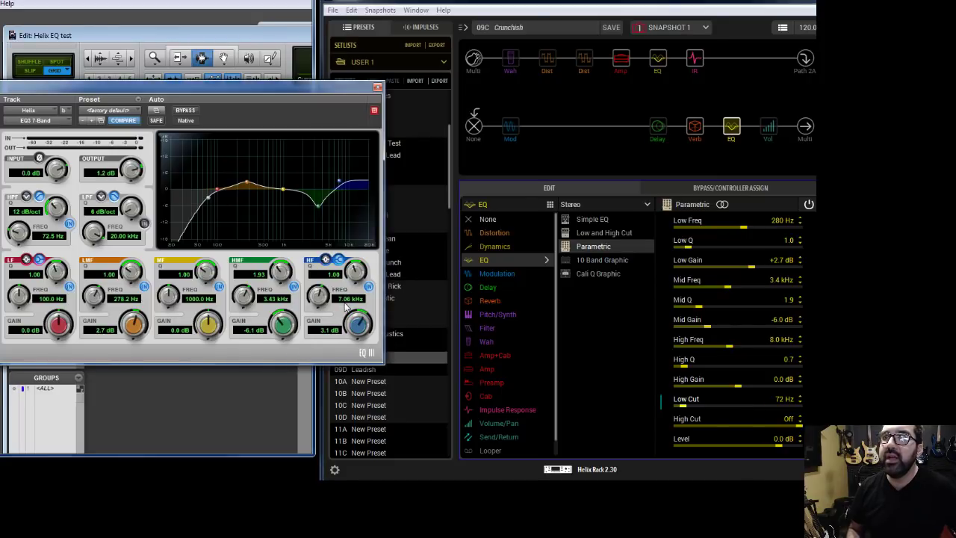
pyautogui.click(739, 389)
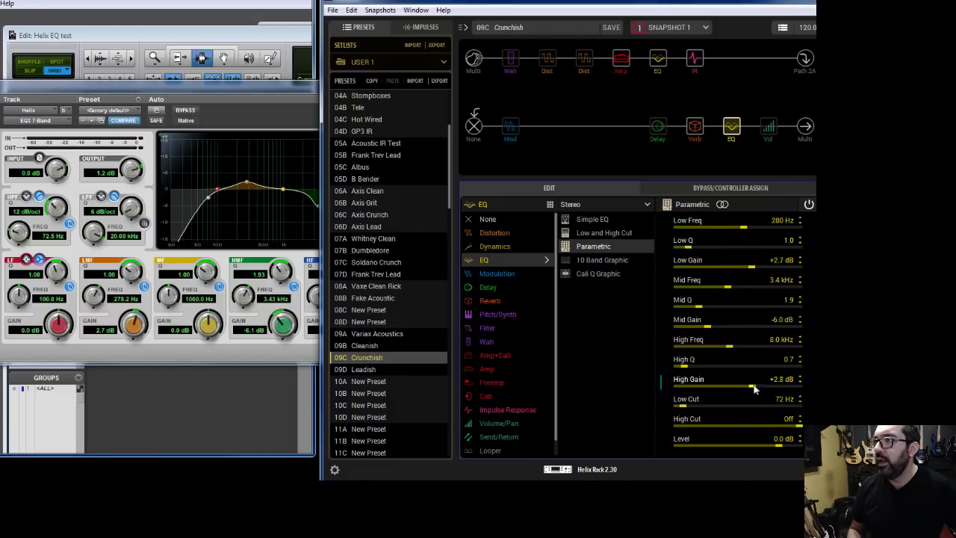
# Step: Set the high band to 6.7 kHz, Q 0.6, +3.0 dB and the EQ Level to +1.0 dB
pyautogui.moveTo(735, 349); pyautogui.dragTo(730, 351)
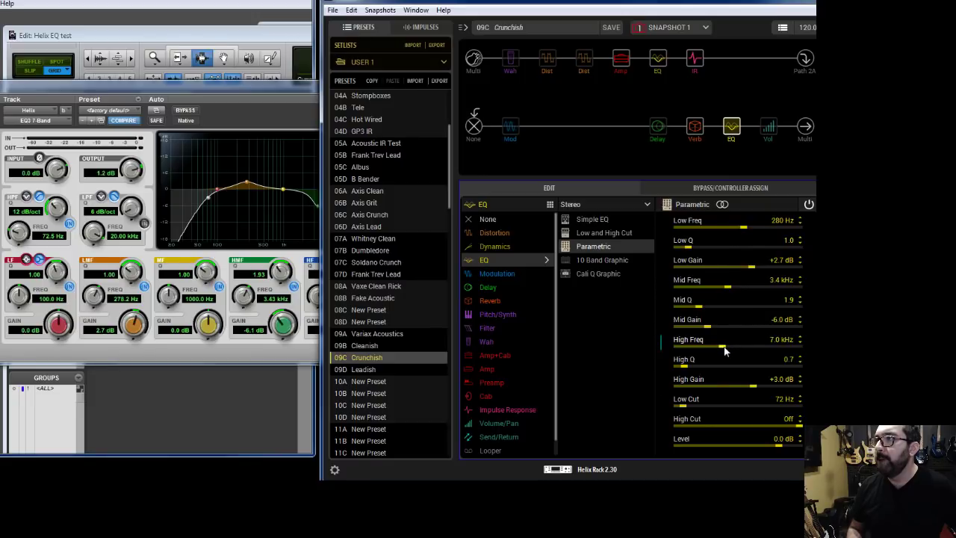
pyautogui.click(291, 130)
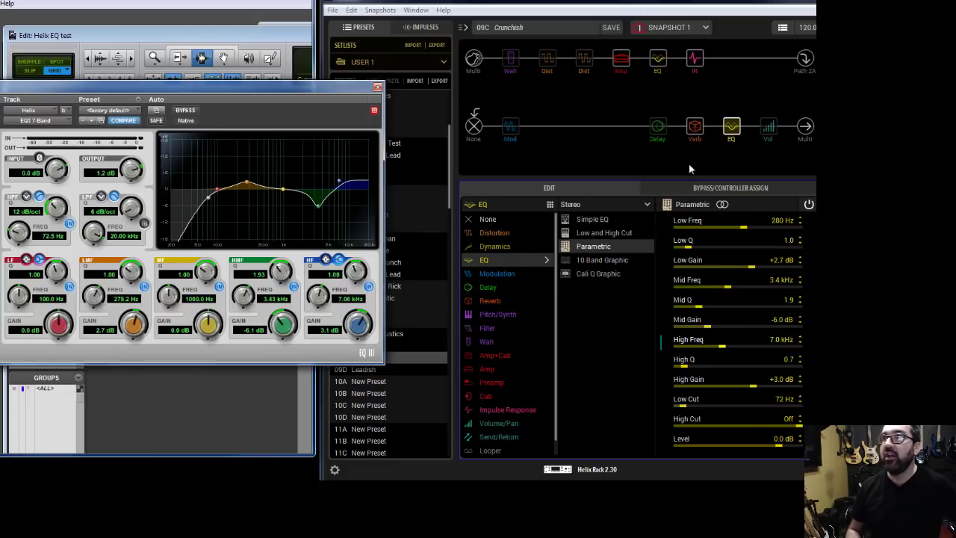
pyautogui.click(736, 127)
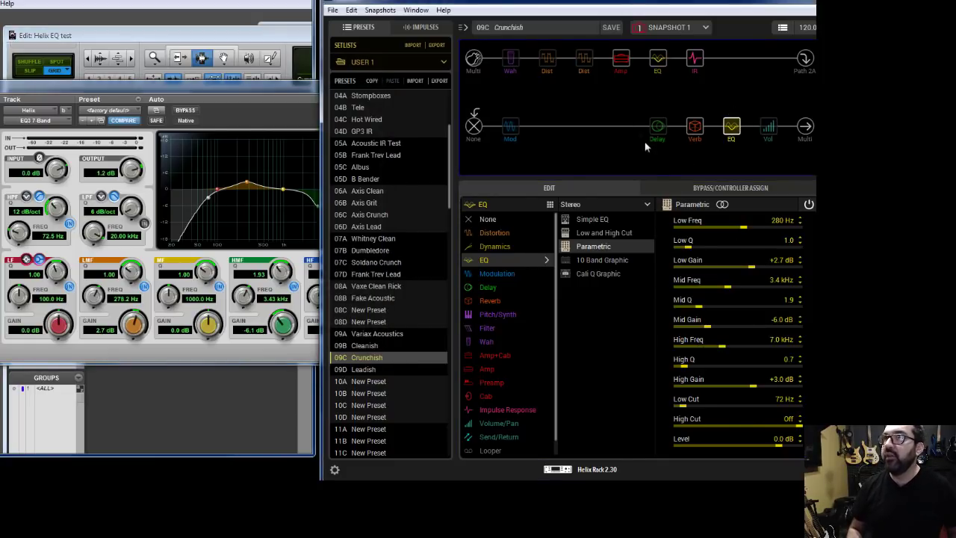
pyautogui.click(685, 368)
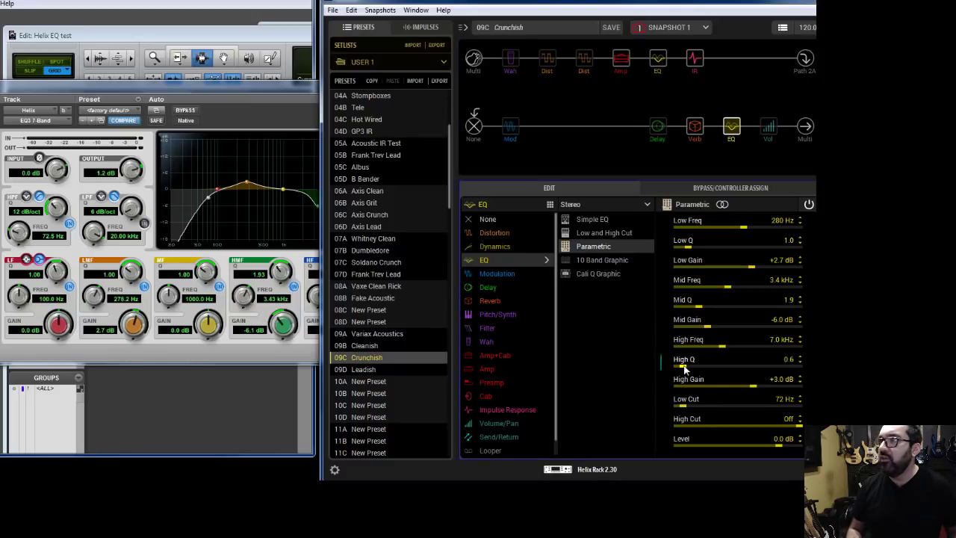
pyautogui.moveTo(725, 351); pyautogui.dragTo(722, 353)
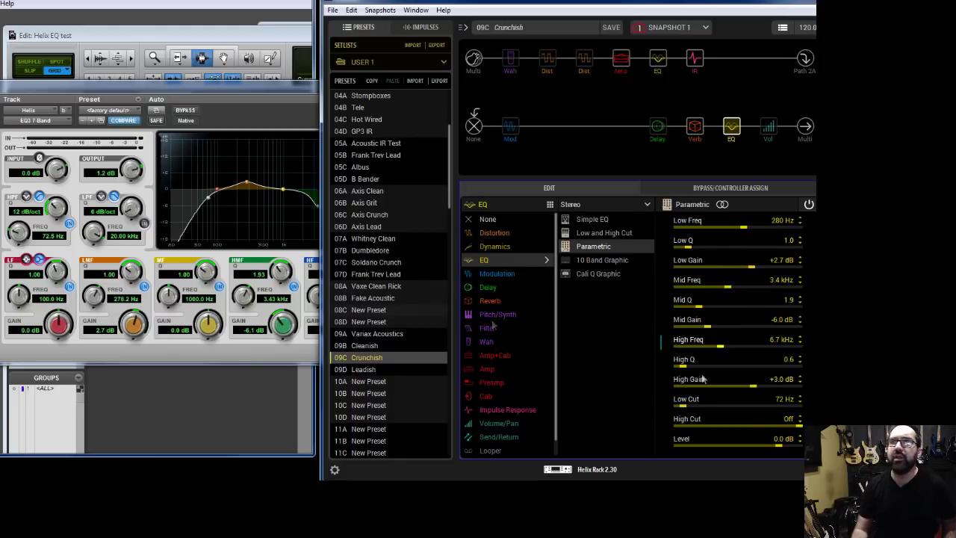
pyautogui.click(781, 445)
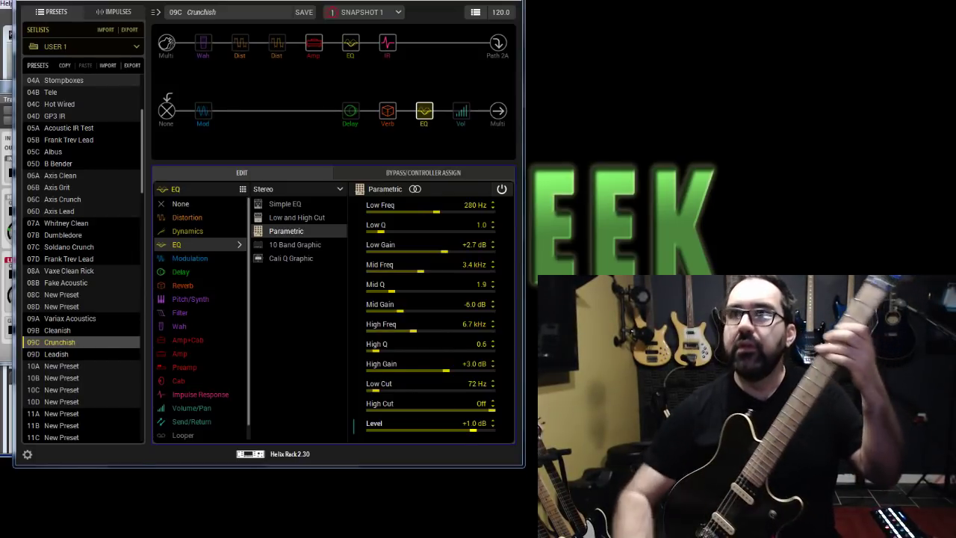
# Step: Bypass and re-enable the EQ block for comparison, then ease Low Gain to +2.4 dB
pyautogui.click(425, 99)
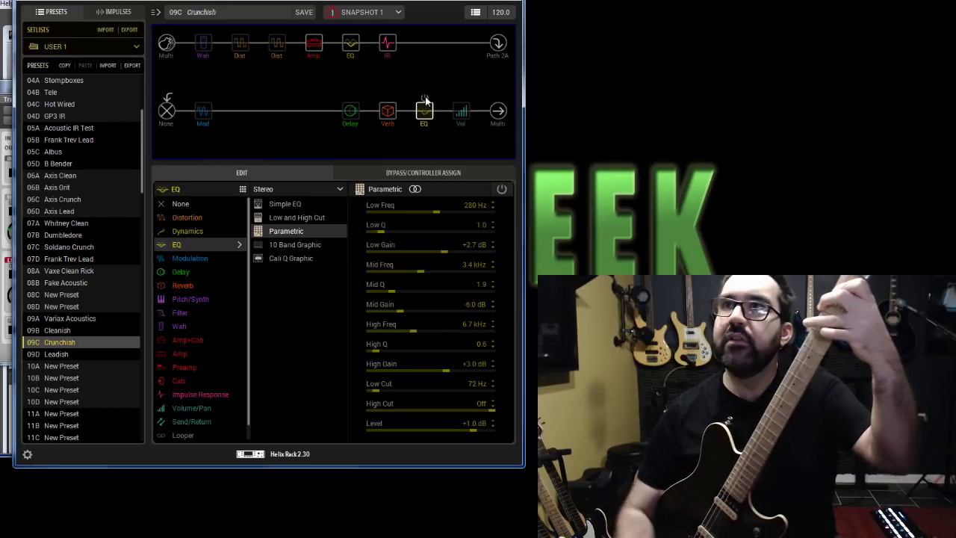
pyautogui.click(425, 99)
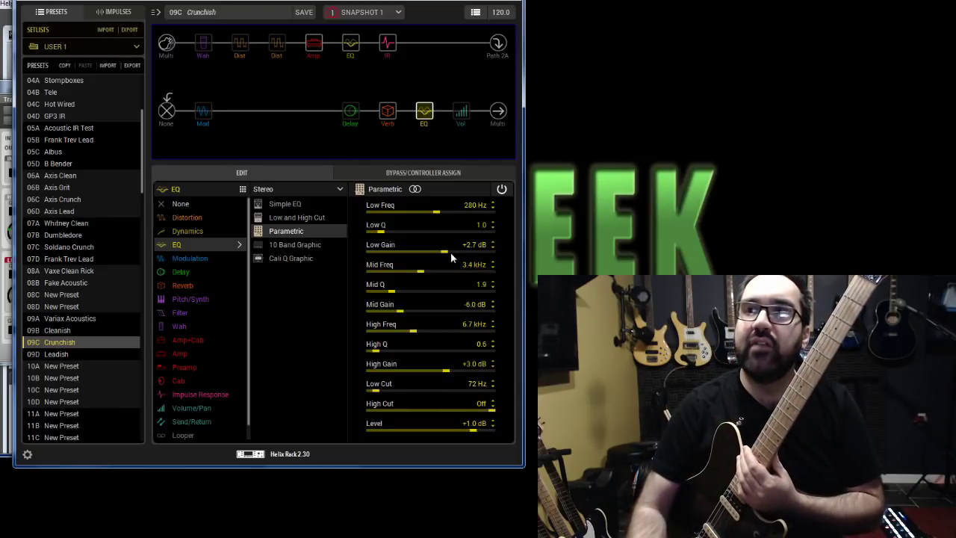
pyautogui.moveTo(446, 258); pyautogui.dragTo(444, 257)
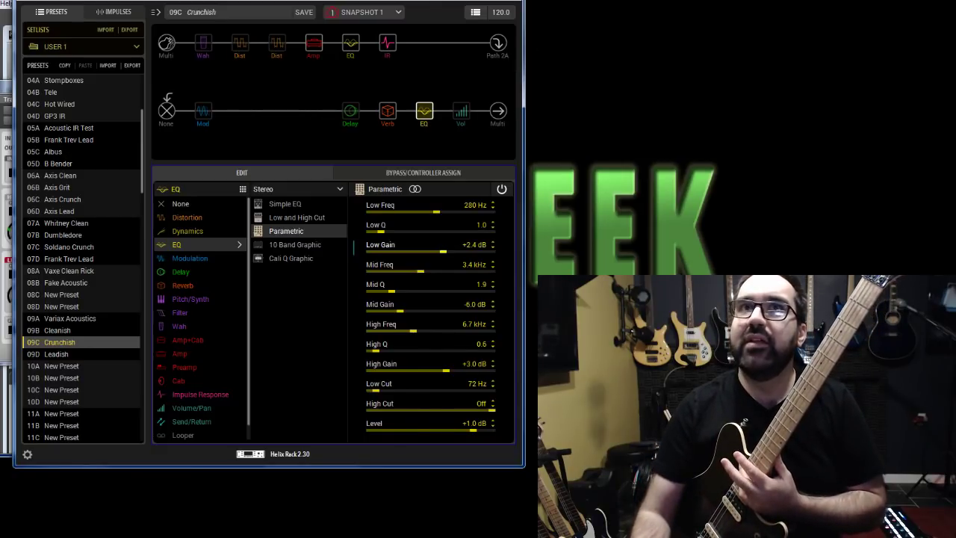
# Step: Close the EQ III window and add a new mono audio track named Helix EQd
pyautogui.hotkey('alt', 'Tab')
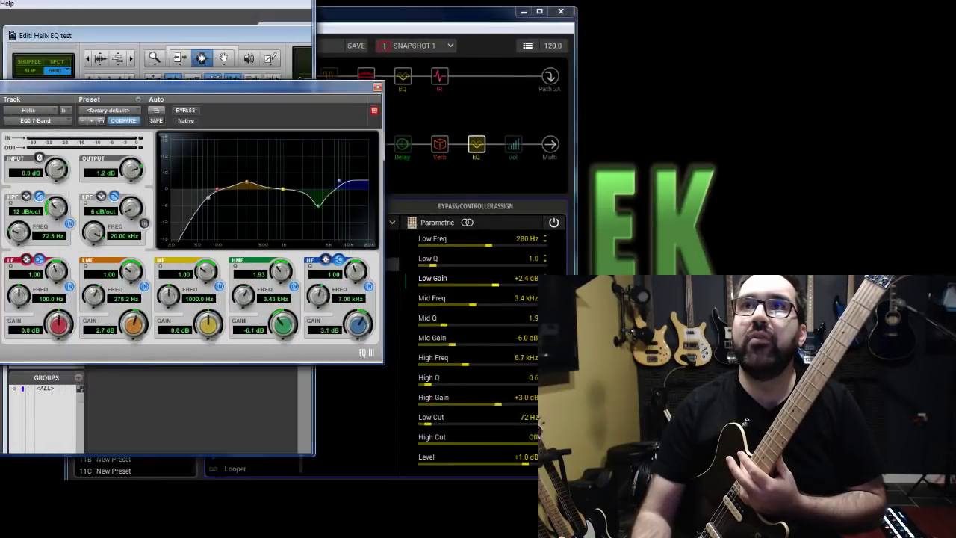
pyautogui.moveTo(311, 89); pyautogui.dragTo(388, 140)
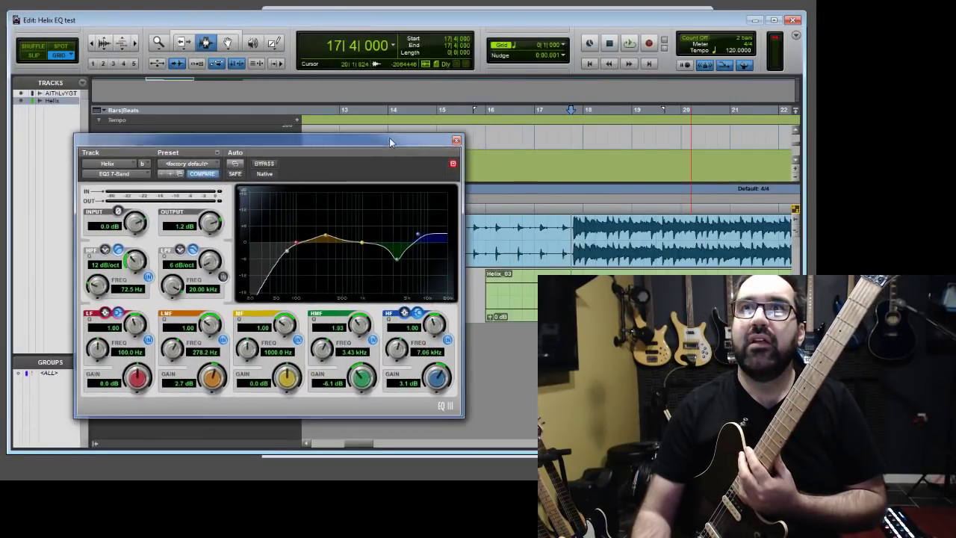
pyautogui.click(456, 140)
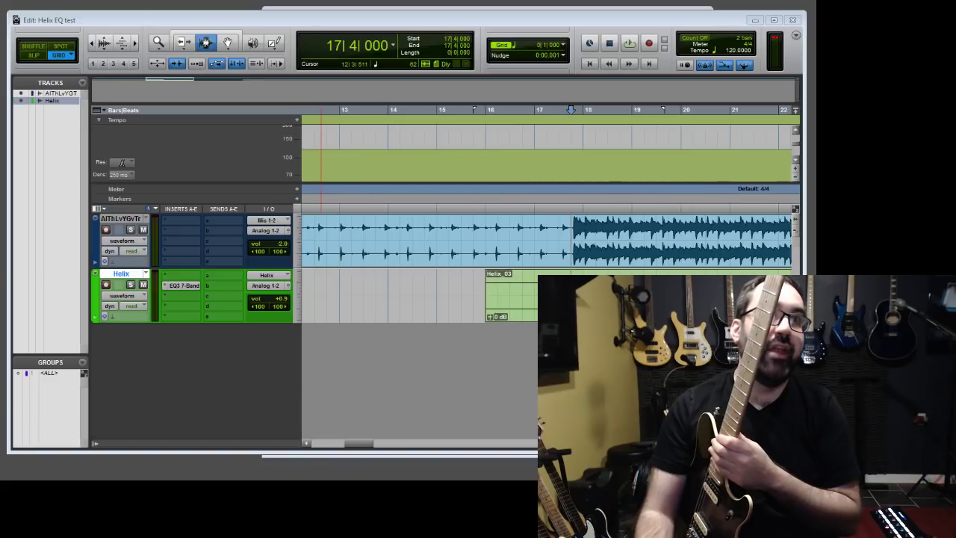
pyautogui.hotkey('ctrl', 'shift', 'n')
pyautogui.press('Return')
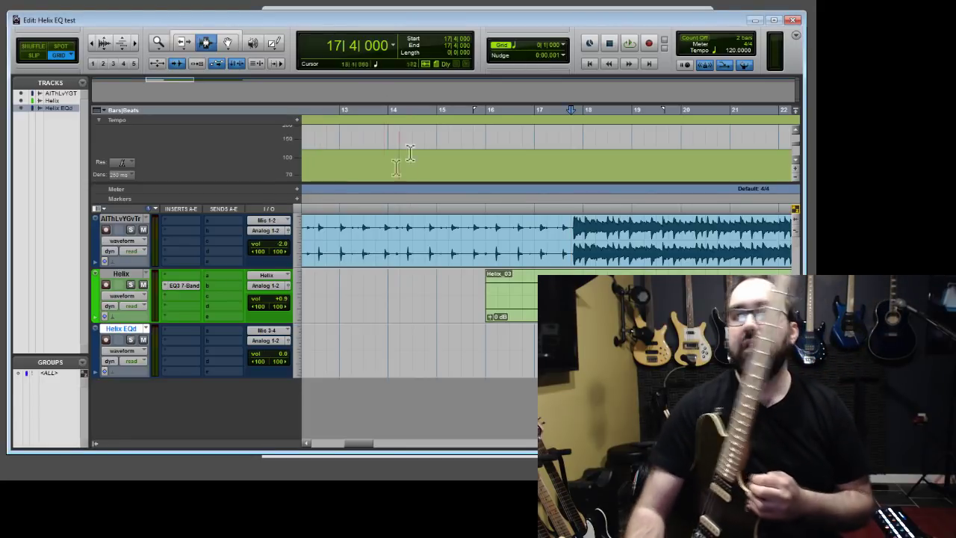
# Step: Set the Helix EQd input to Helix (Stereo) and mute the original Helix track
pyautogui.click(267, 330)
pyautogui.moveTo(306, 348)
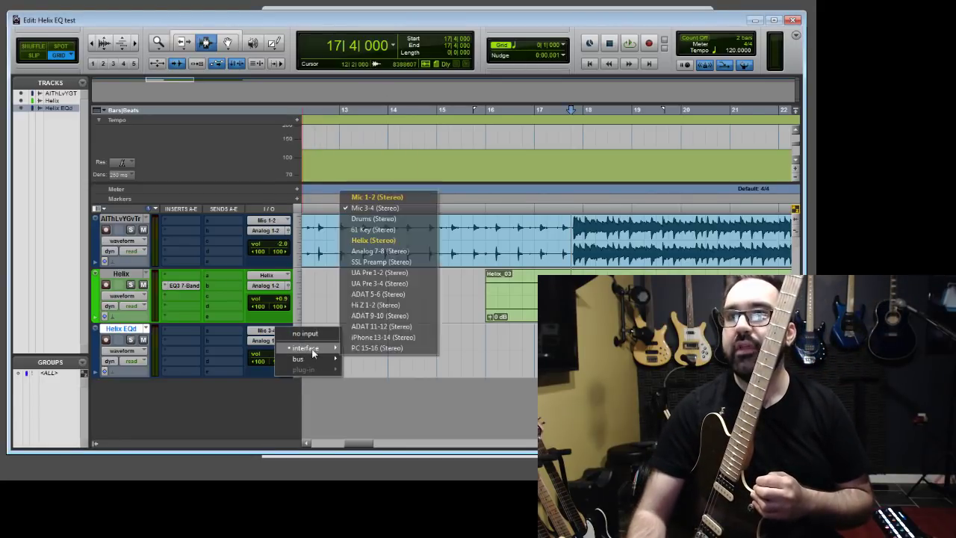
pyautogui.click(400, 240)
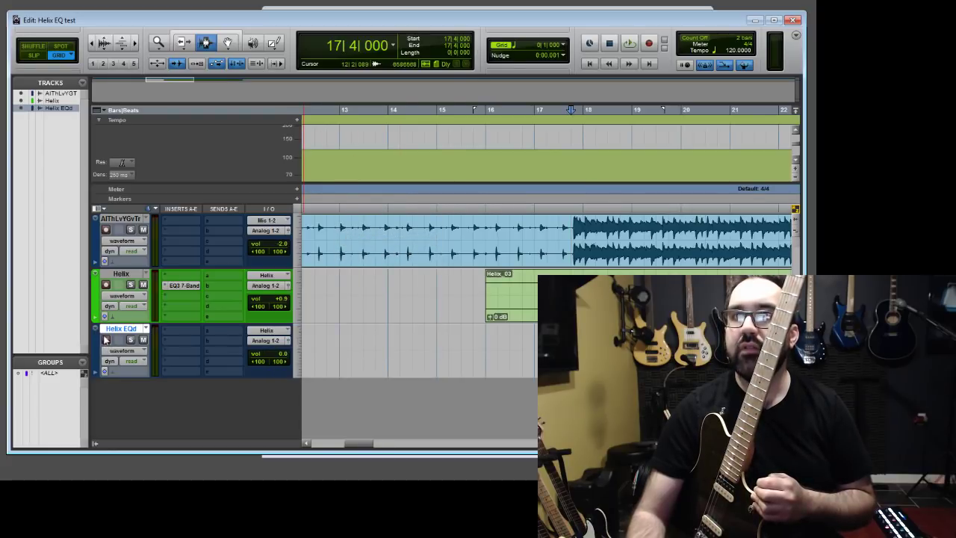
pyautogui.click(142, 285)
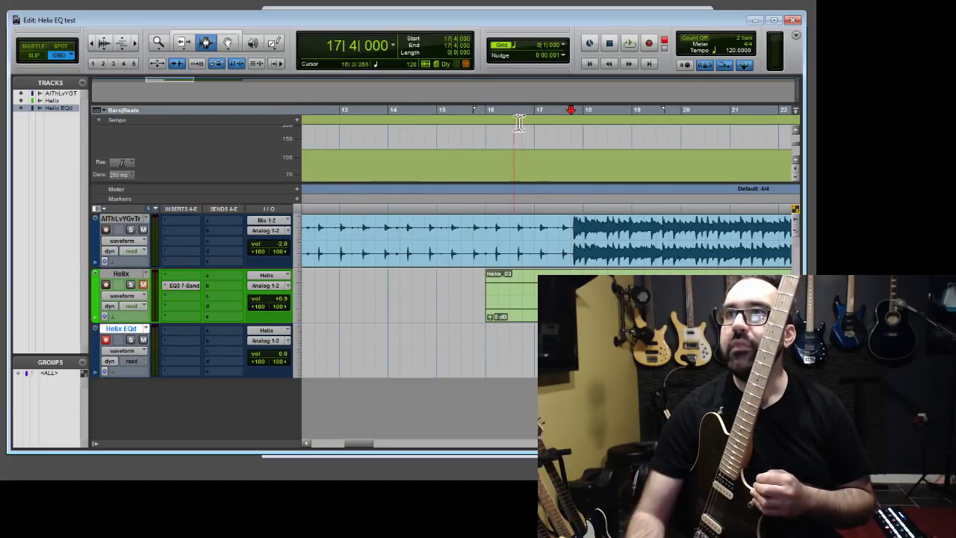
# Step: Record-arm Helix EQd and record a take starting at bar 16, clip Helix EQd_01
pyautogui.click(489, 123)
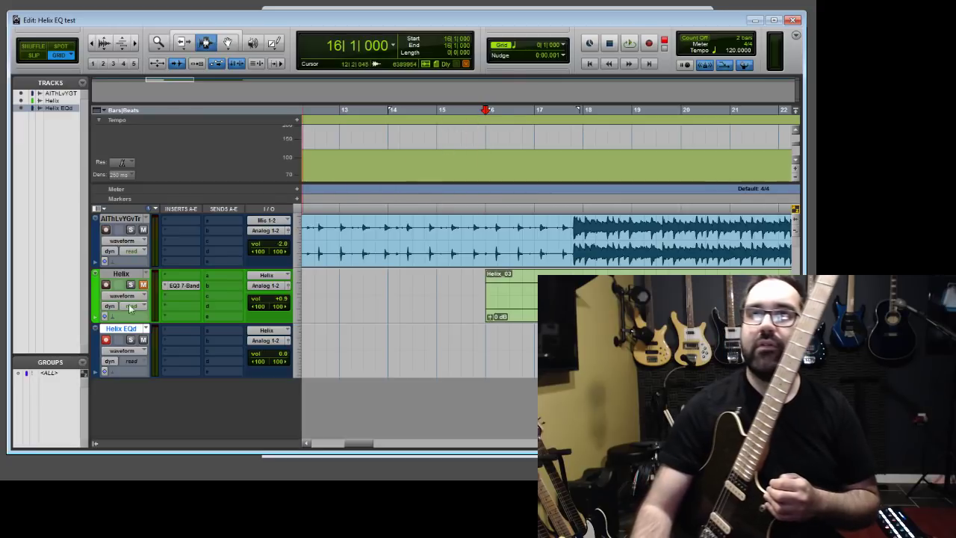
pyautogui.click(144, 340)
pyautogui.hotkey('shift', 'r')
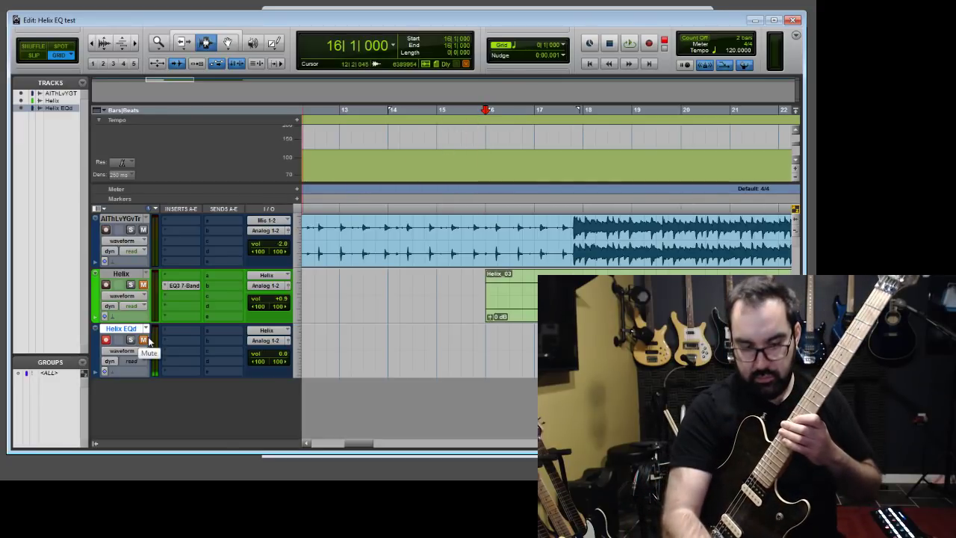
pyautogui.hotkey('ctrl', 'space')
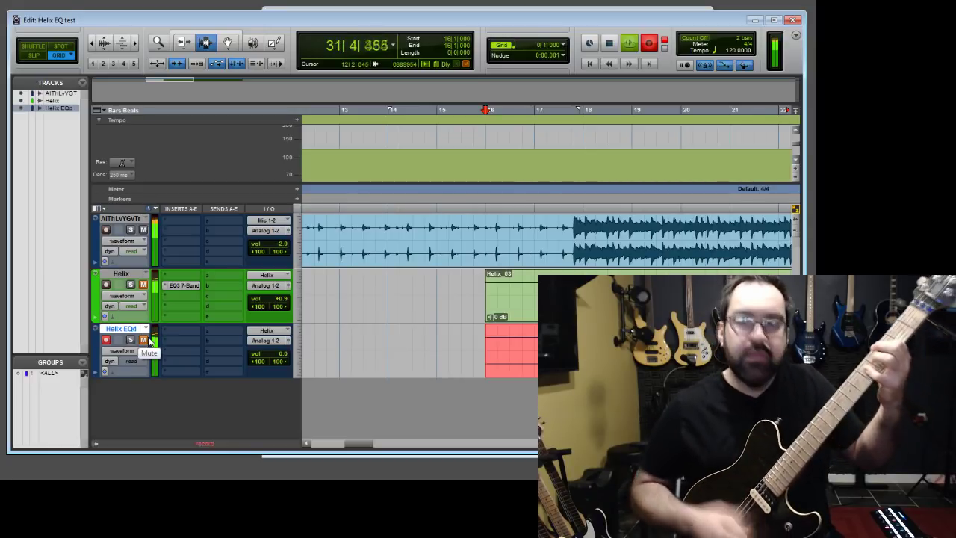
pyautogui.press('space')
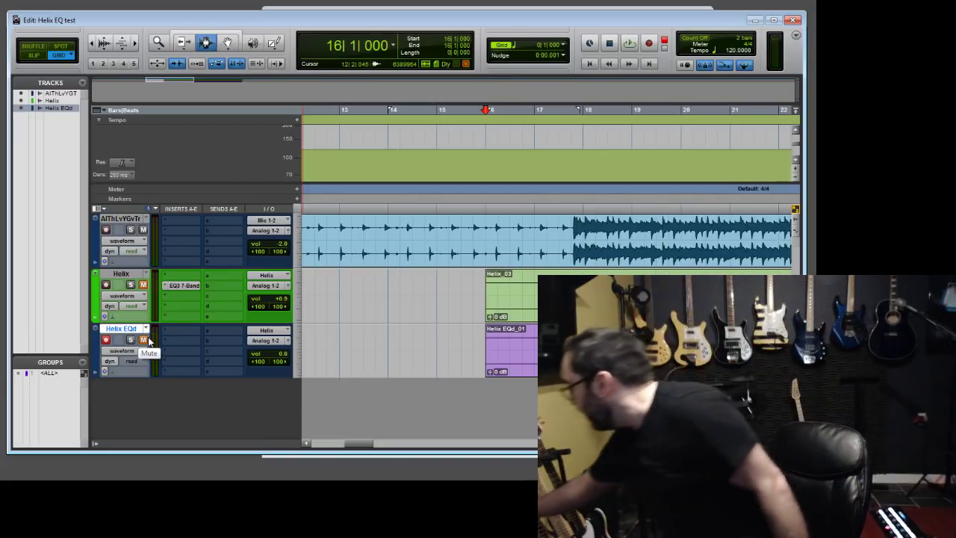
# Step: Disarm Helix EQd, bypass the EQ3 7-Band, mute Helix EQd and play Helix from bar 17
pyautogui.click(105, 340)
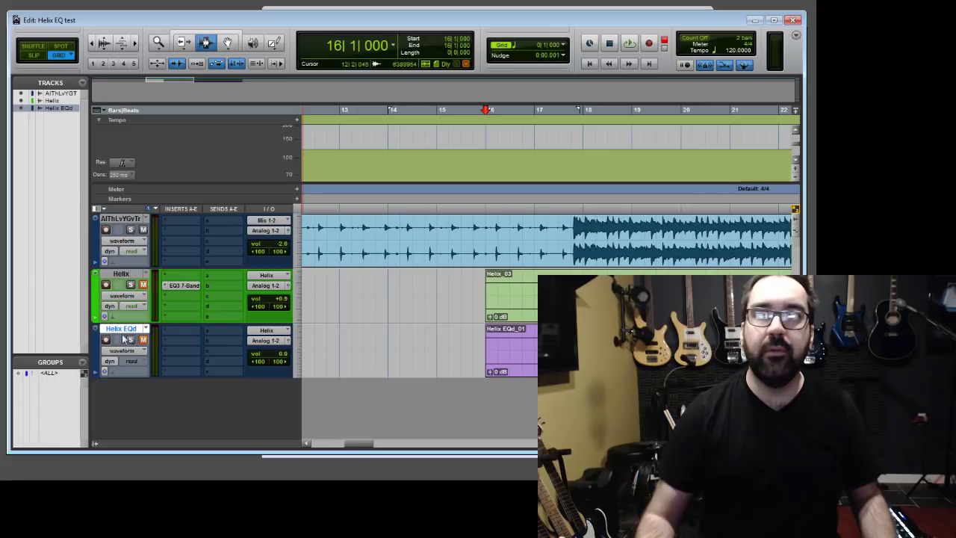
pyautogui.keyDown('ctrl'); pyautogui.click(189, 287); pyautogui.keyUp('ctrl')
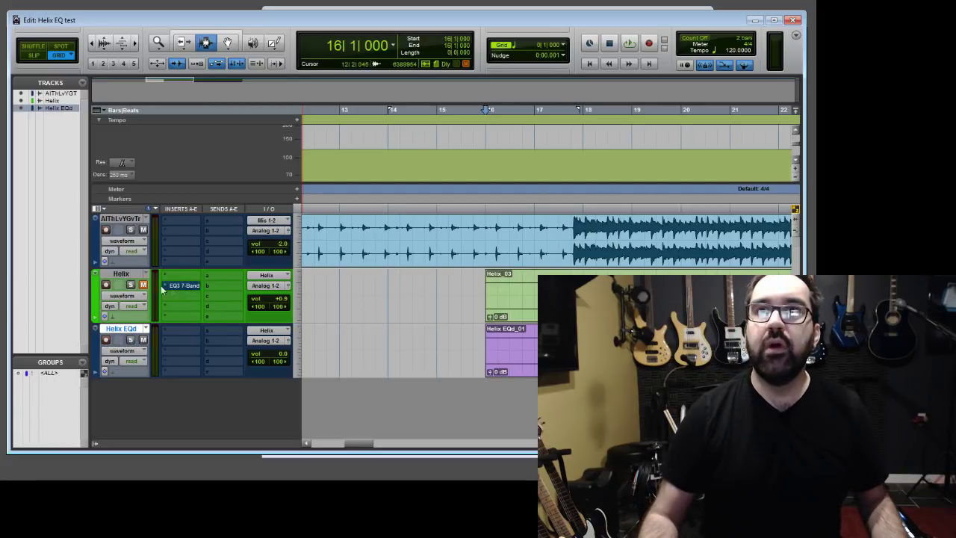
pyautogui.click(143, 339)
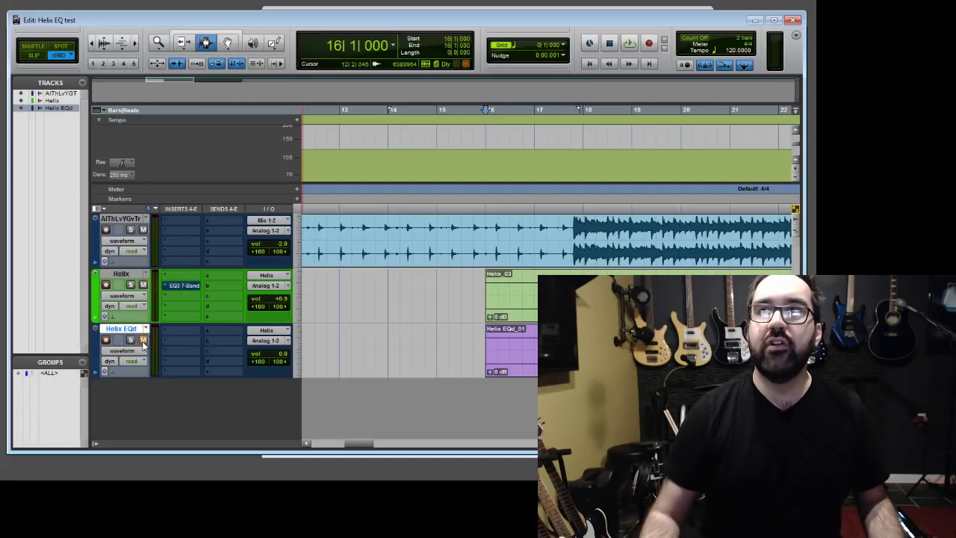
pyautogui.click(576, 120)
pyautogui.press('space')
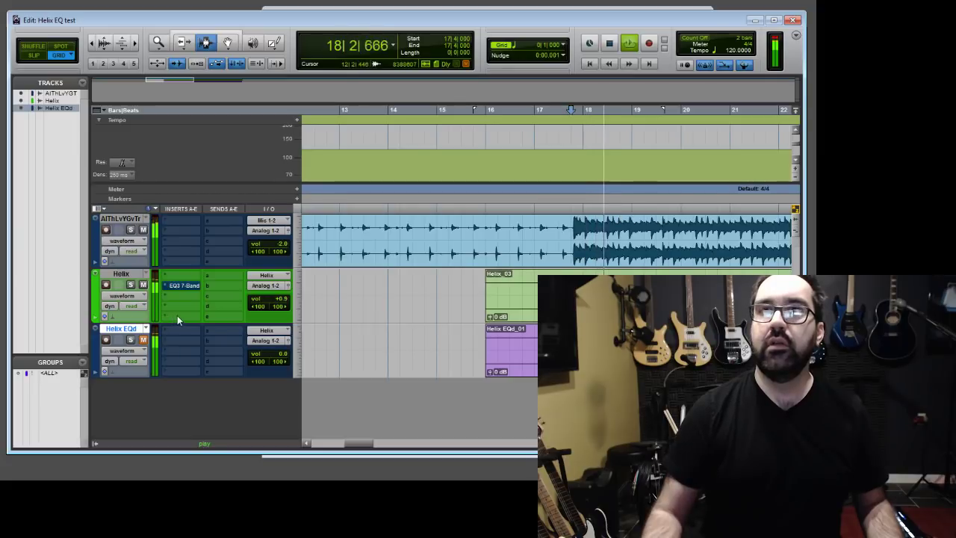
pyautogui.press('space')
# Step: Solo Helix EQd by swapping mutes, play it, and raise its volume to +0.9
pyautogui.click(143, 285)
pyautogui.click(142, 339)
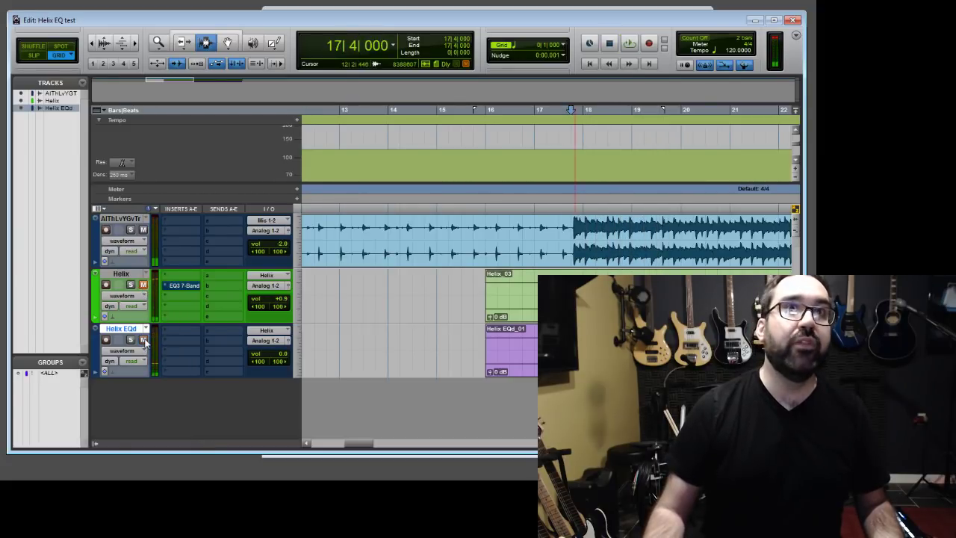
pyautogui.press('space')
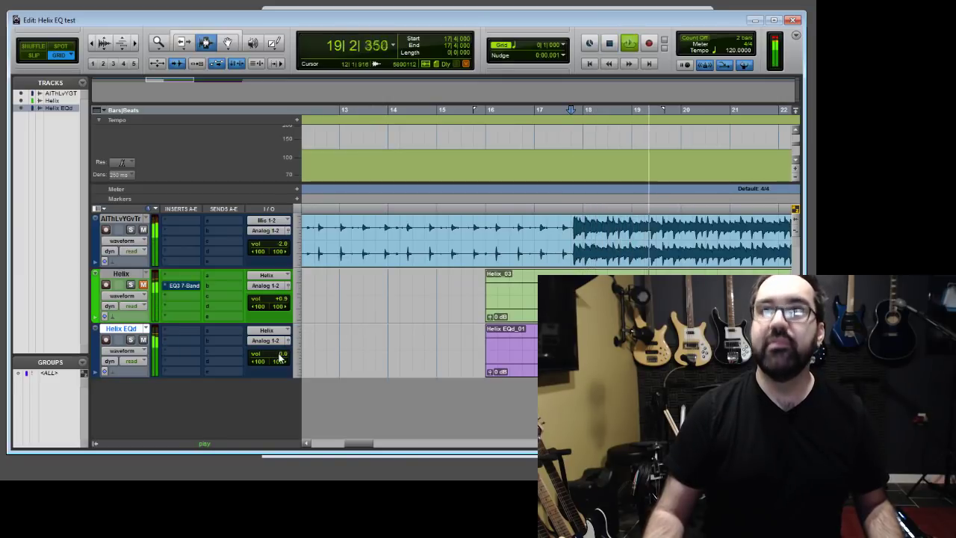
pyautogui.moveTo(280, 358); pyautogui.dragTo(280, 360)
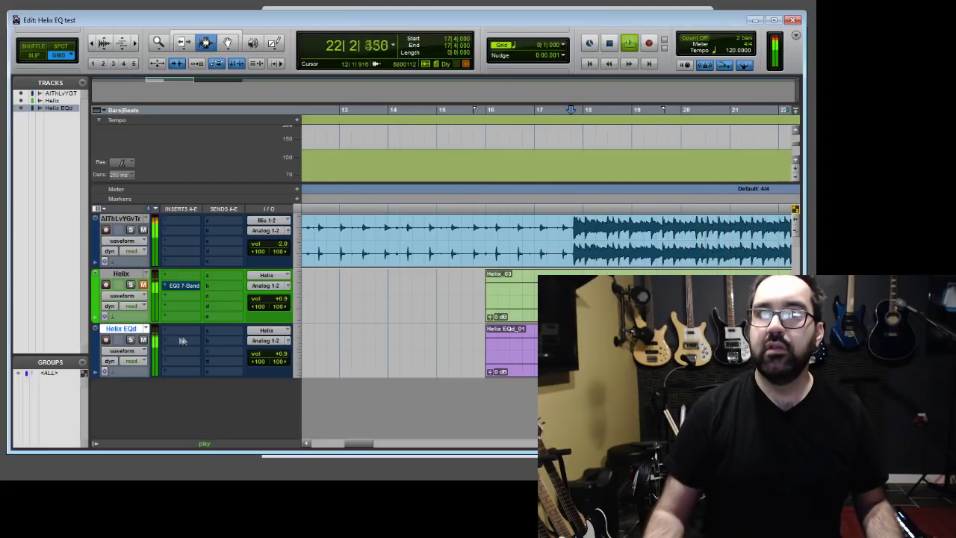
pyautogui.press('space')
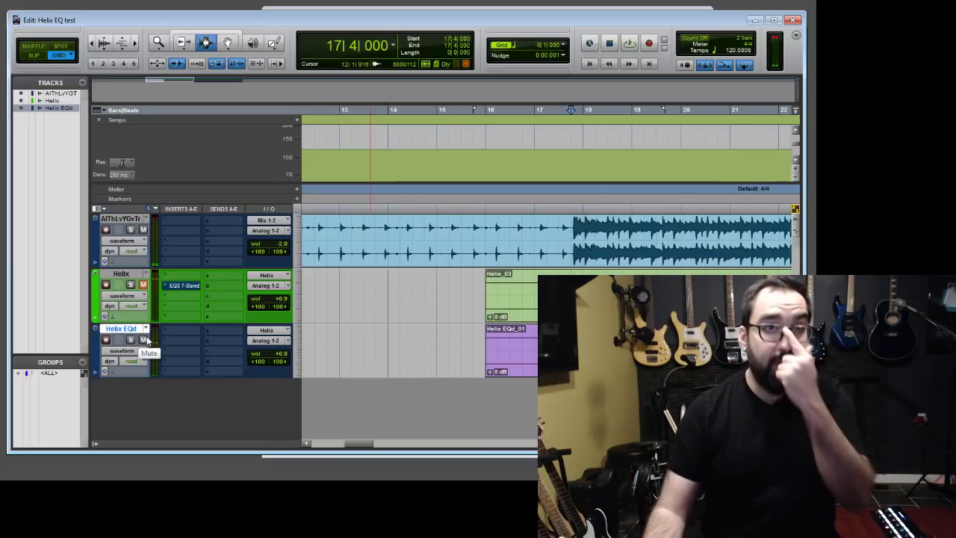
# Step: Replay while alternating the Helix and Helix EQd mutes to A/B the two takes
pyautogui.click(143, 339)
pyautogui.press('space')
pyautogui.press('space')
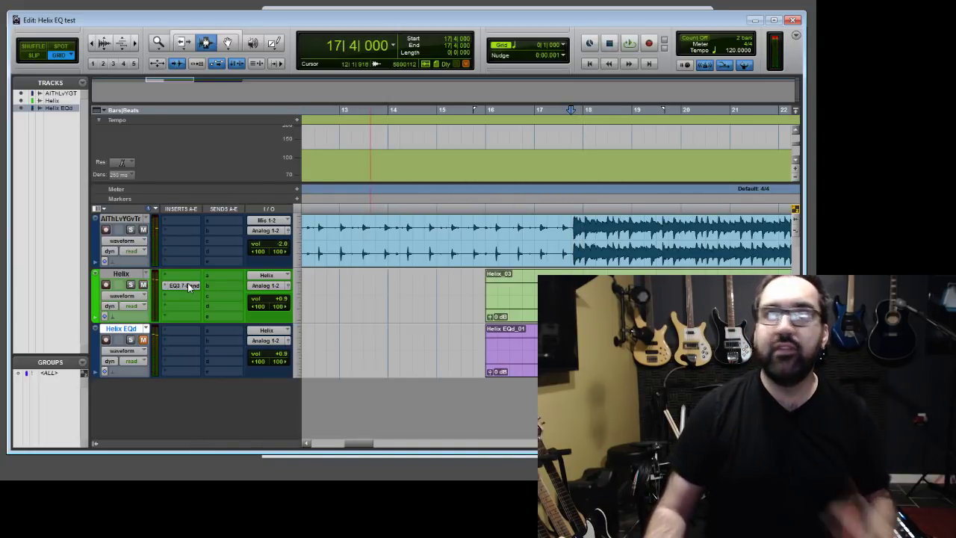
pyautogui.press('space')
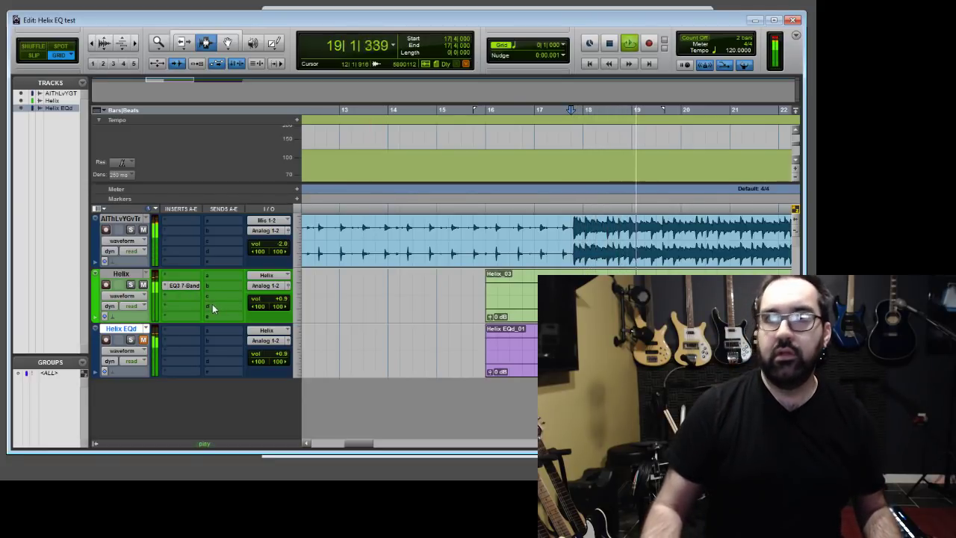
pyautogui.press('space')
pyautogui.click(144, 285)
pyautogui.click(143, 339)
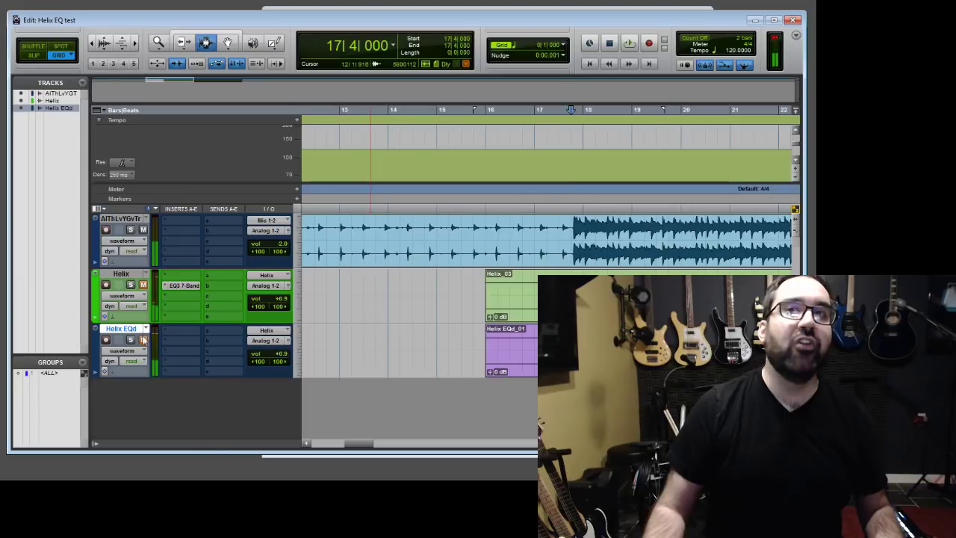
pyautogui.press('space')
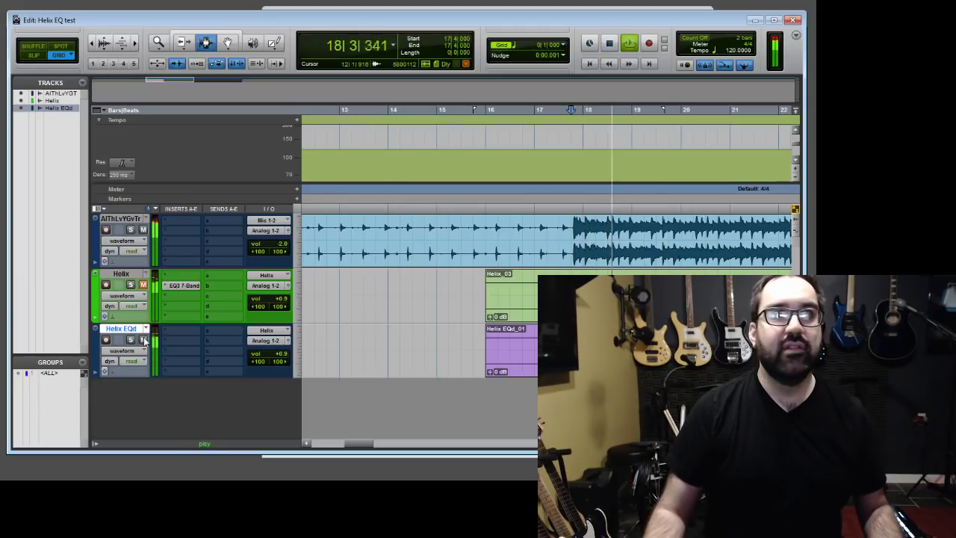
pyautogui.click(143, 340)
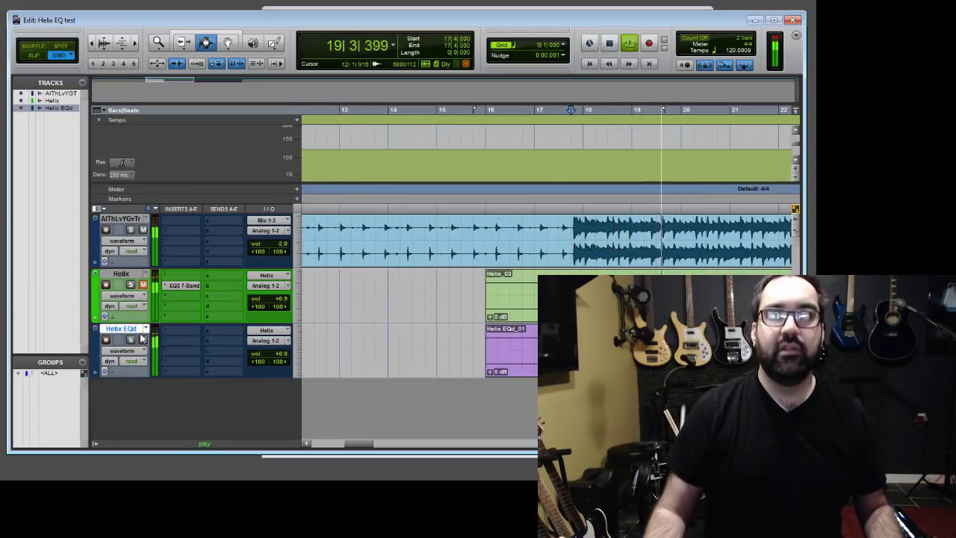
pyautogui.click(144, 287)
pyautogui.press('space')
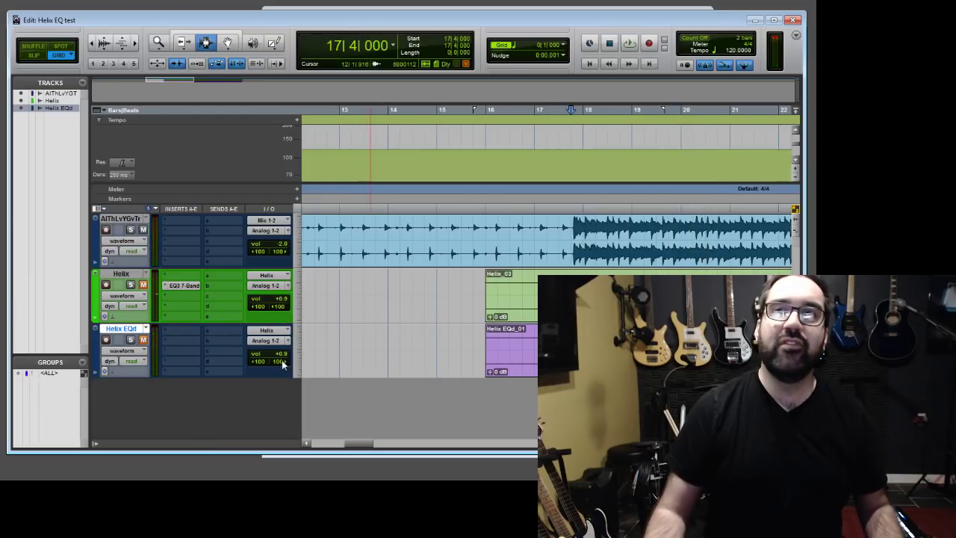
# Step: Adjust the Helix EQd pan and lower the Helix track volume during playback
pyautogui.moveTo(312, 362); pyautogui.dragTo(314, 362)
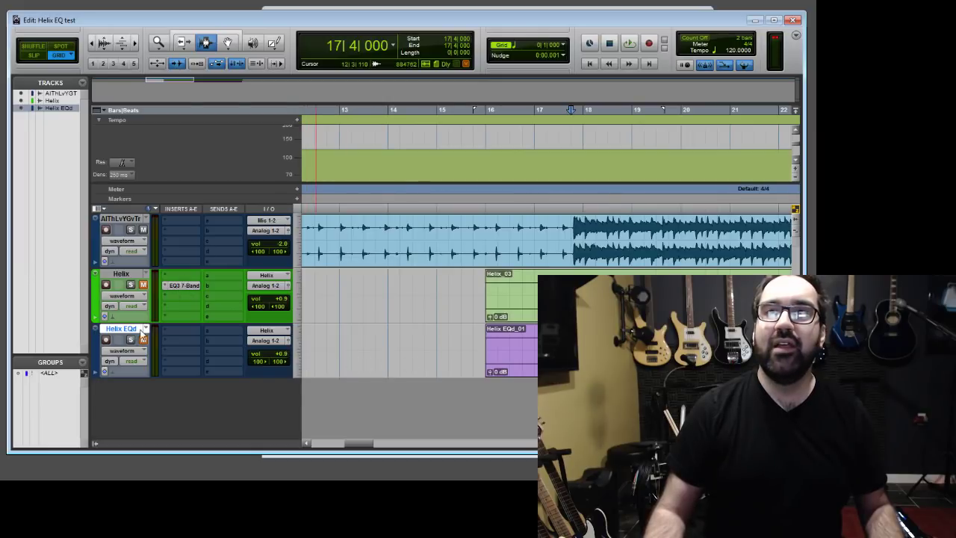
pyautogui.press('space')
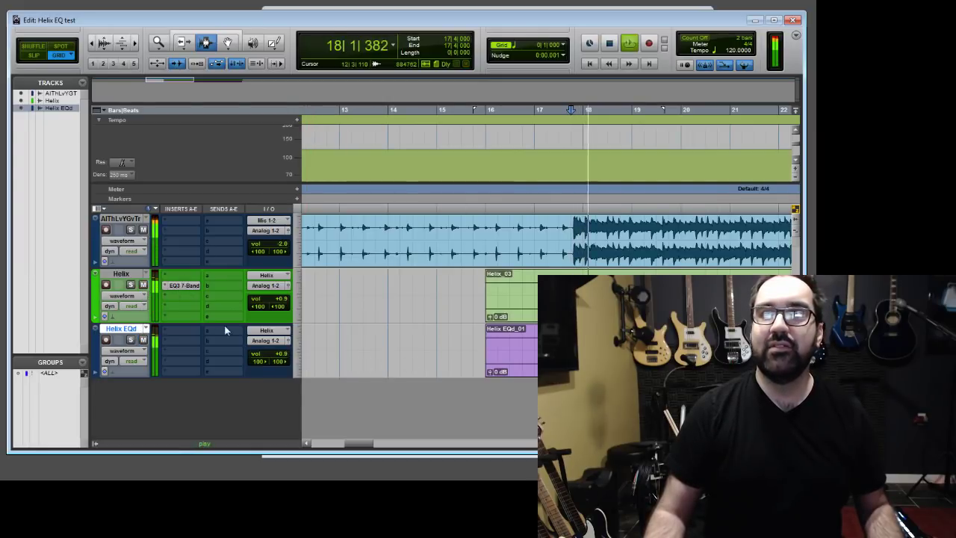
pyautogui.moveTo(273, 297); pyautogui.dragTo(277, 301)
pyautogui.press('space')
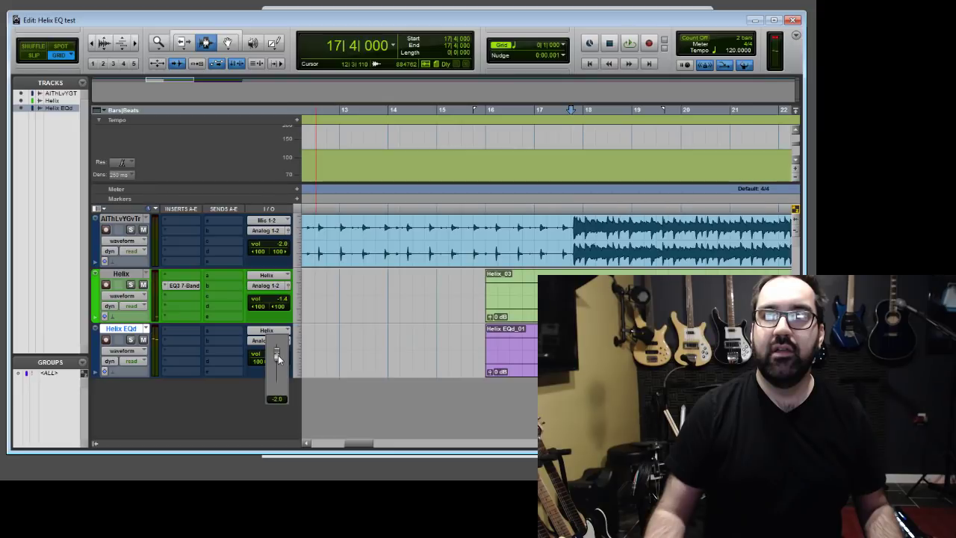
# Step: Match levels during playback: first track -2.0, Helix -2.1, Helix EQd -2.0
pyautogui.moveTo(277, 355); pyautogui.dragTo(277, 352)
pyautogui.moveTo(276, 249); pyautogui.dragTo(276, 252)
pyautogui.press('space')
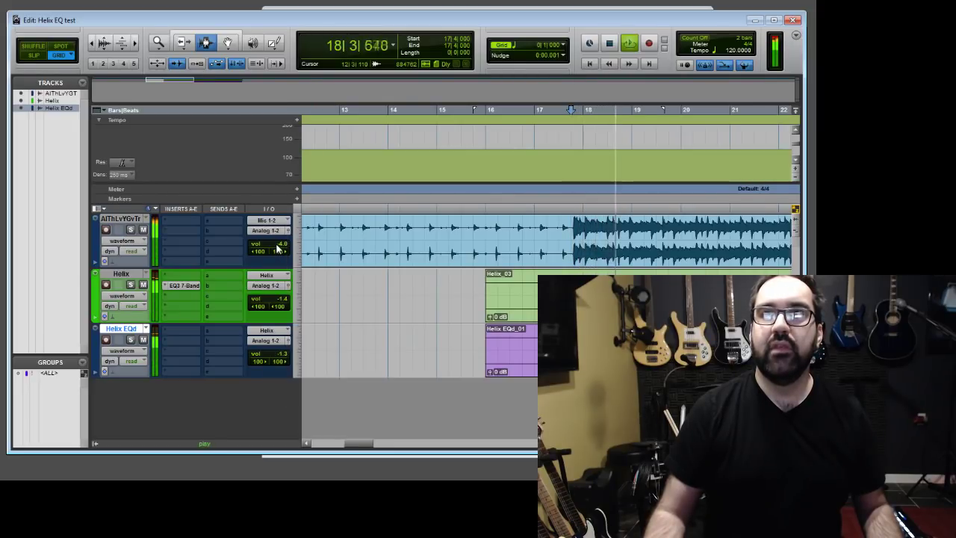
pyautogui.moveTo(277, 248); pyautogui.dragTo(275, 246)
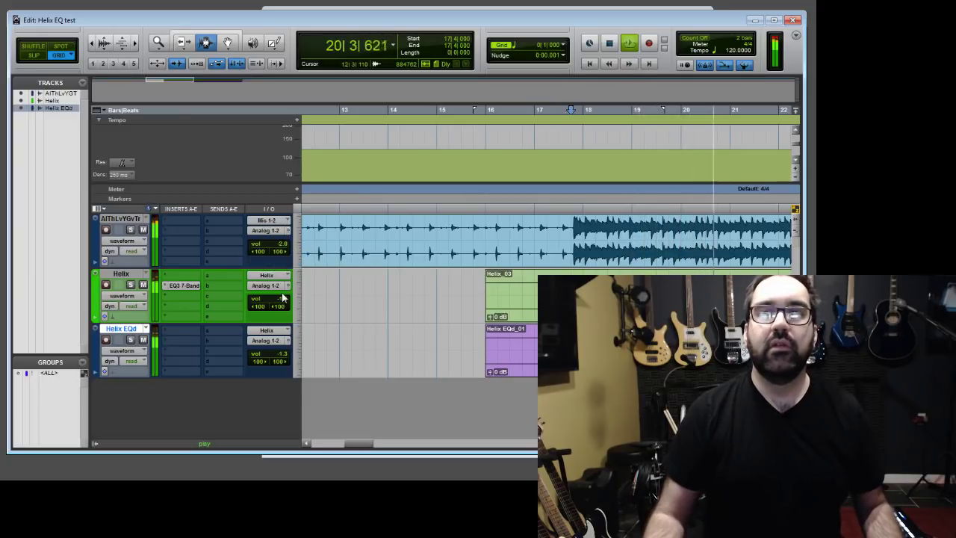
pyautogui.moveTo(279, 303); pyautogui.dragTo(279, 299)
pyautogui.moveTo(280, 360); pyautogui.dragTo(280, 361)
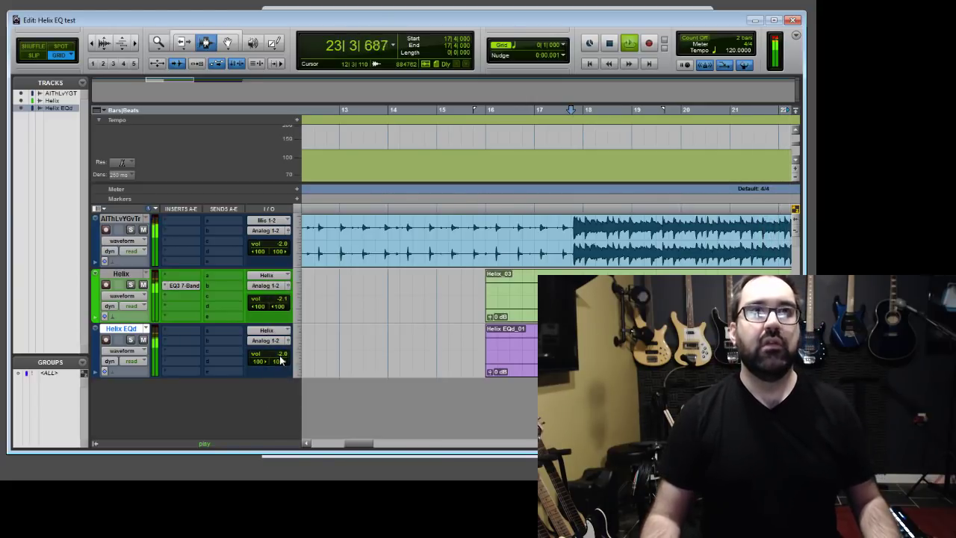
pyautogui.press('space')
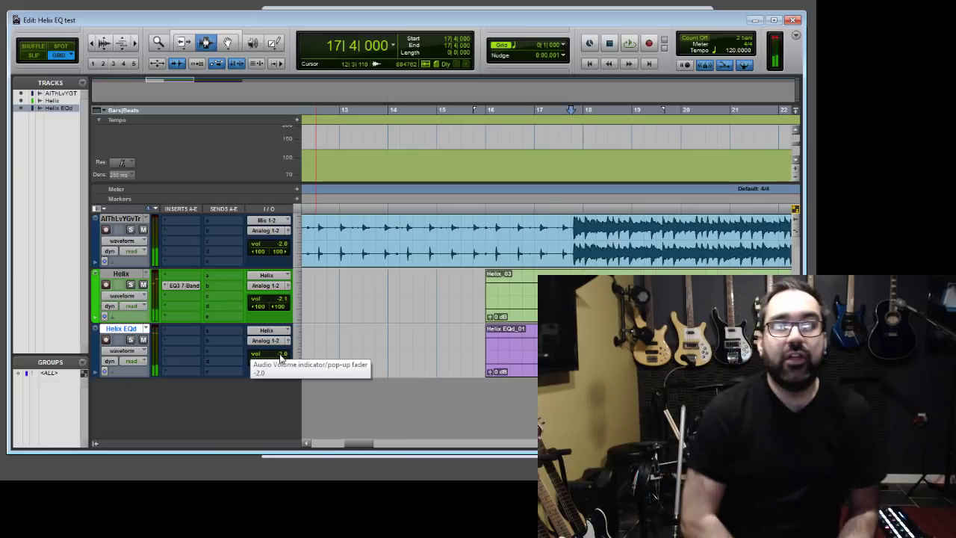